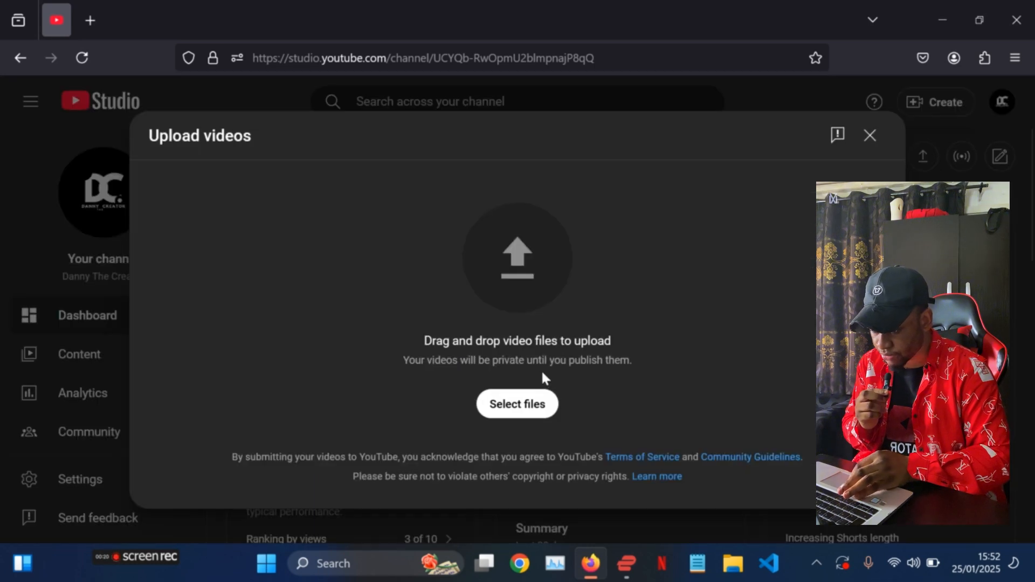
- Upload the video file "how to avoid 0 view glitch" from the UPLOADED VIDEOS folder
left_click(525, 410)
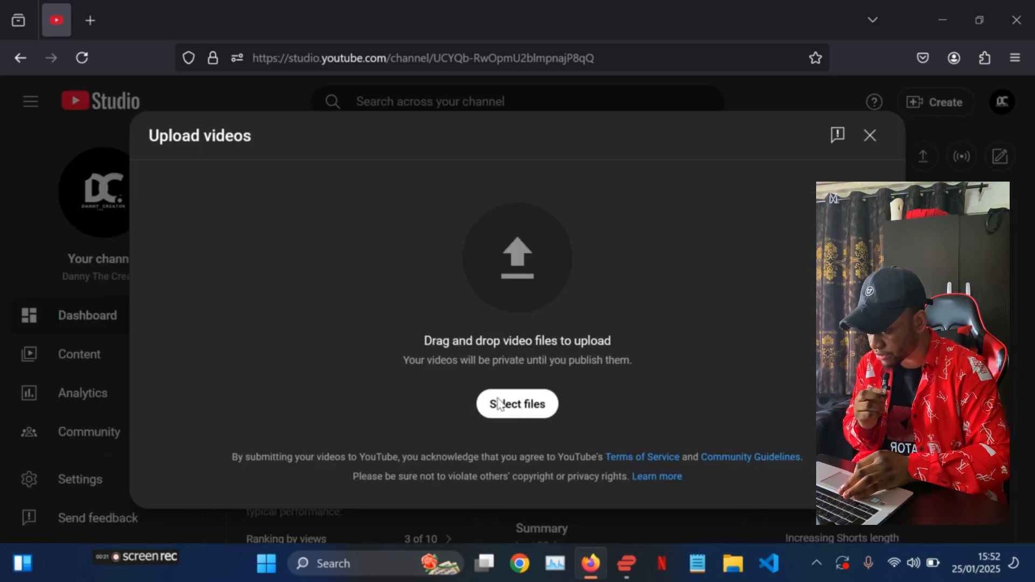
scroll(99, 243, "down", 5)
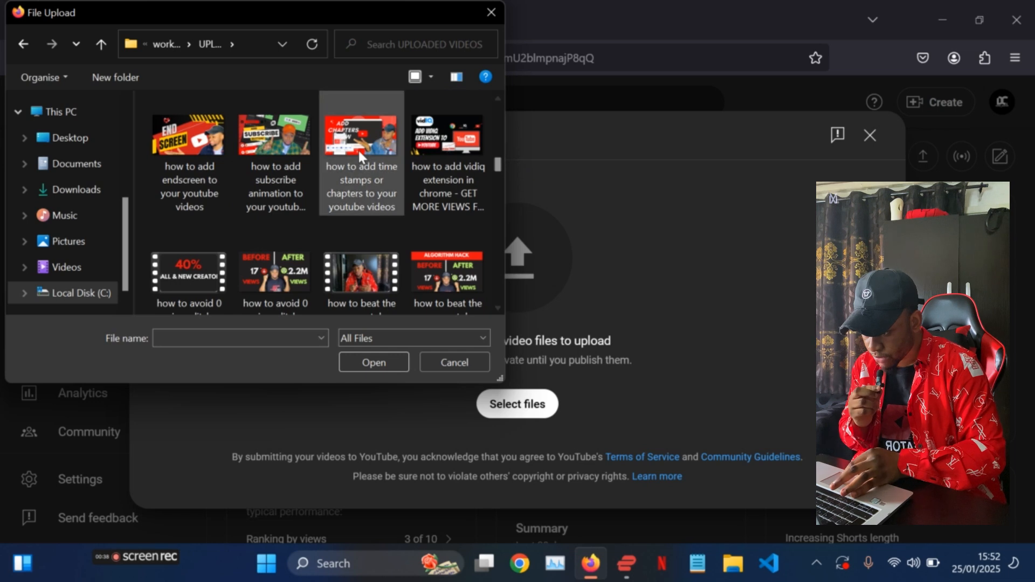
left_click(223, 274)
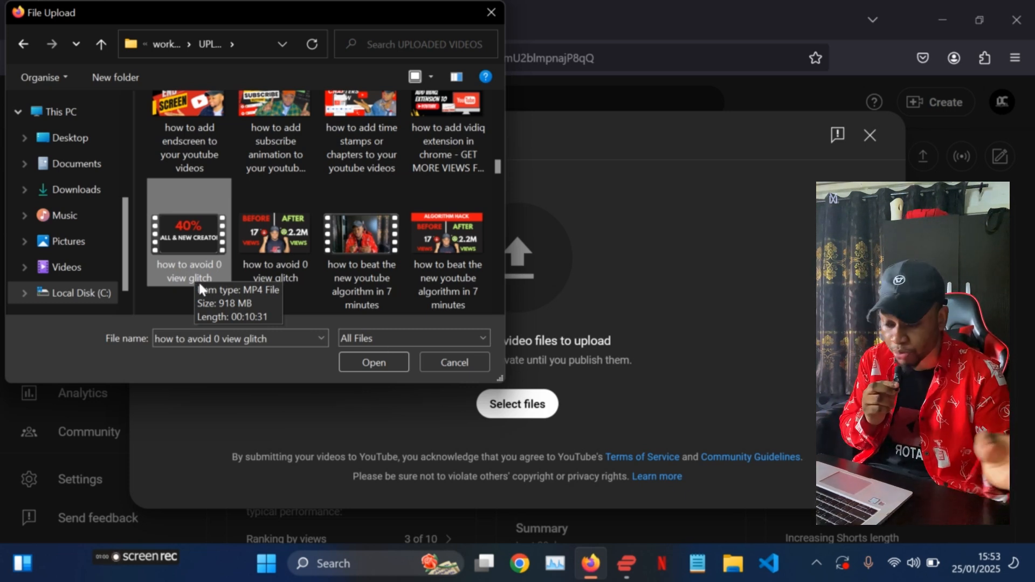
left_click(365, 359)
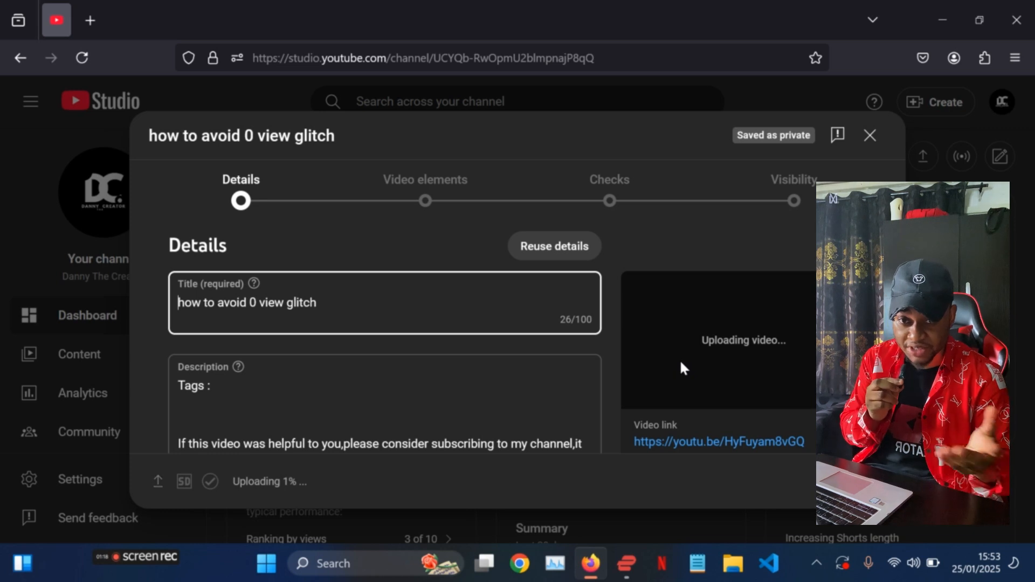
- Examine the video's title and prefilled description, including its tags, links, similar videos and keyword list
scroll(681, 363, "down", 2)
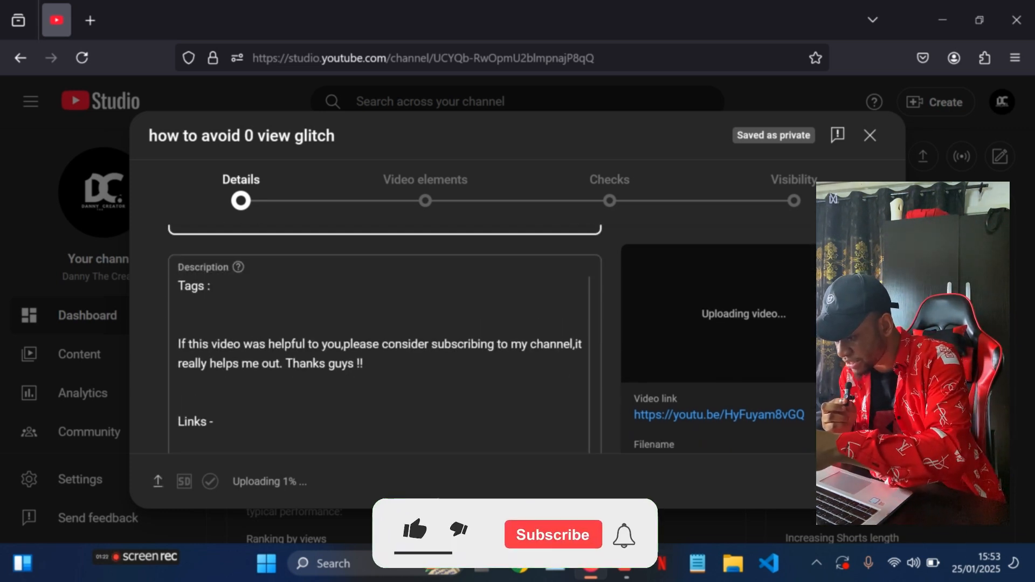
scroll(380, 356, "down", 1)
scroll(386, 351, "down", 3)
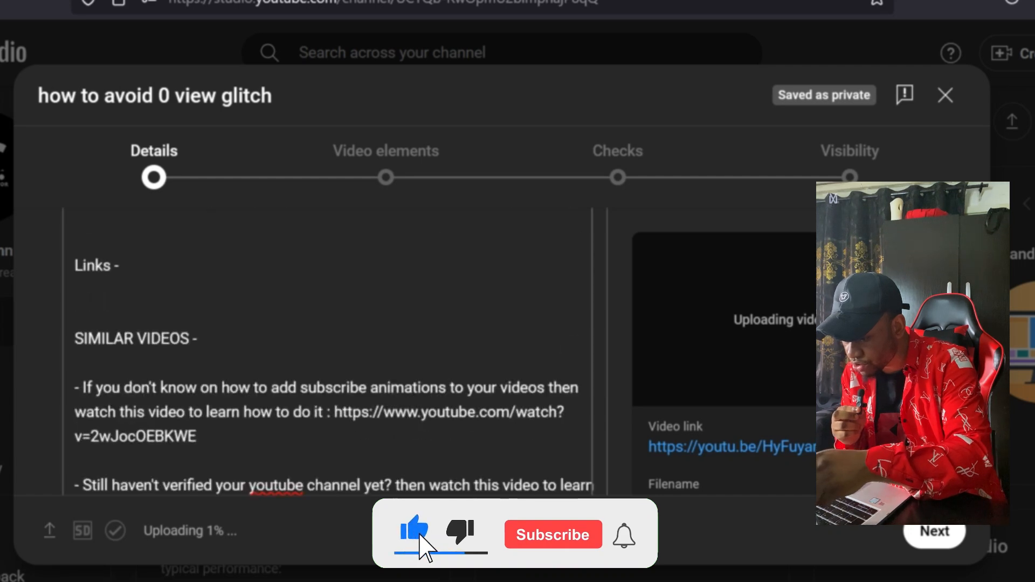
scroll(385, 350, "up", 2)
scroll(335, 350, "up", 5)
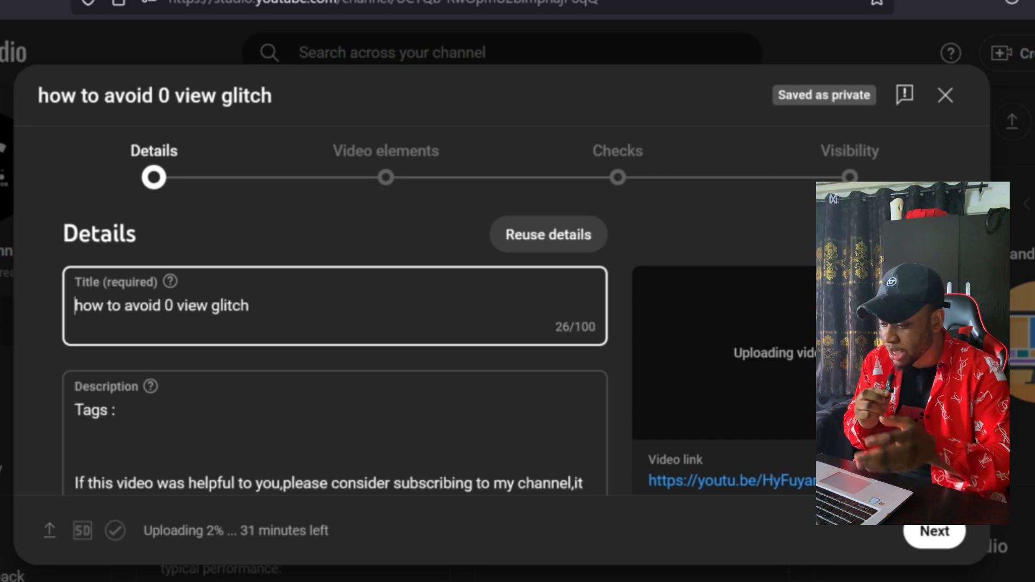
scroll(335, 443, "down", 1)
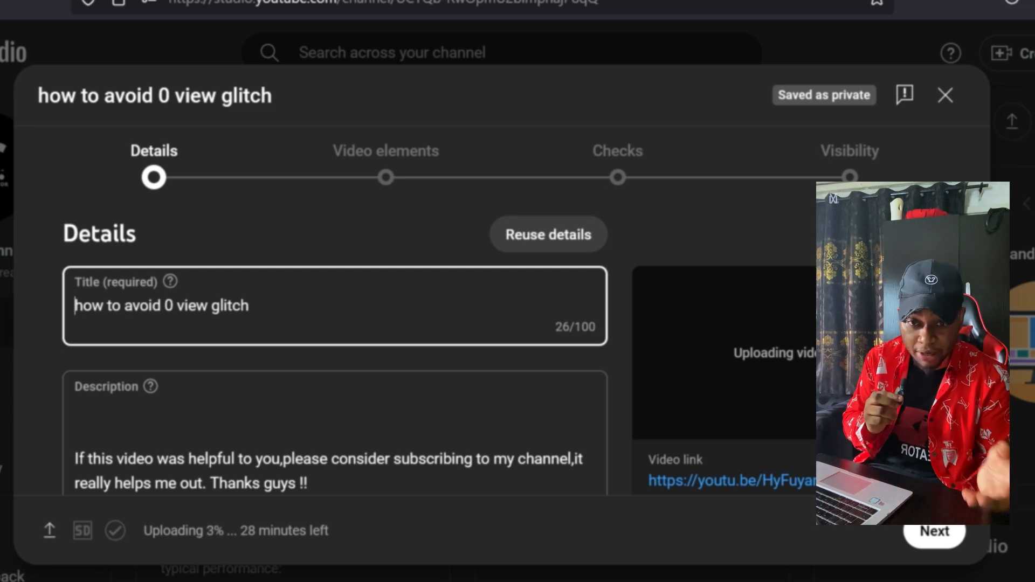
scroll(334, 350, "down", 9)
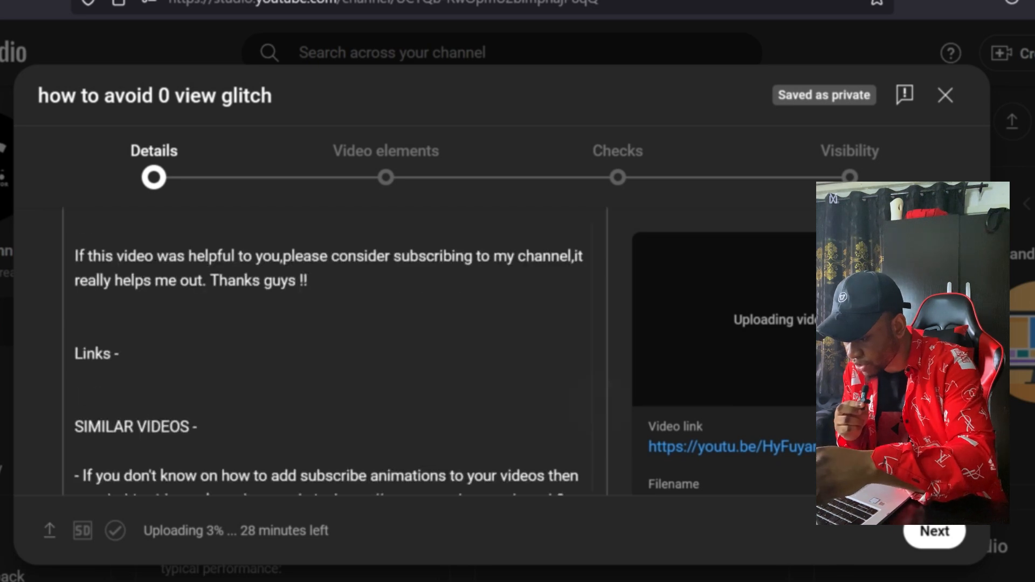
scroll(335, 351, "down", 10)
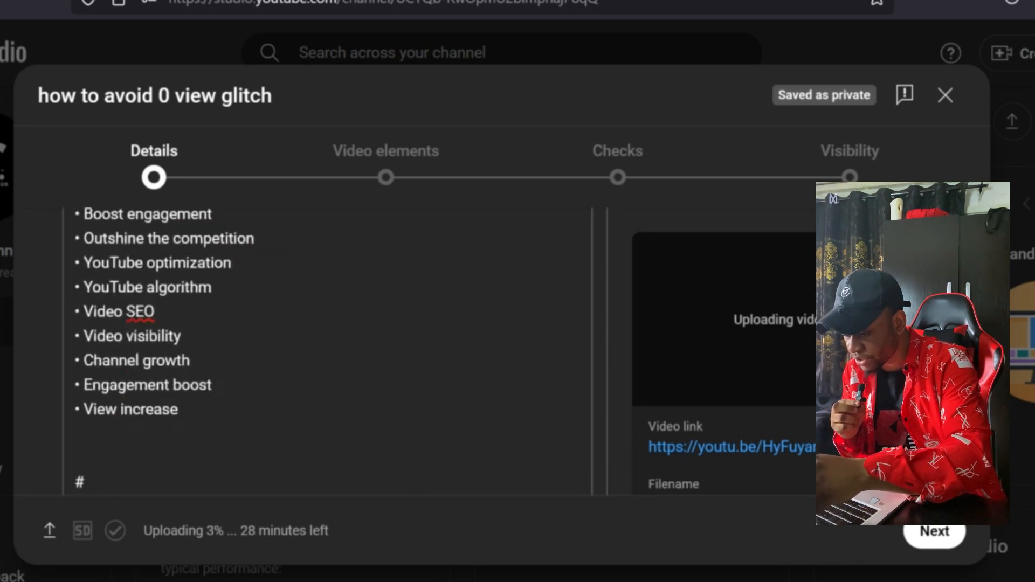
scroll(334, 350, "up", 1)
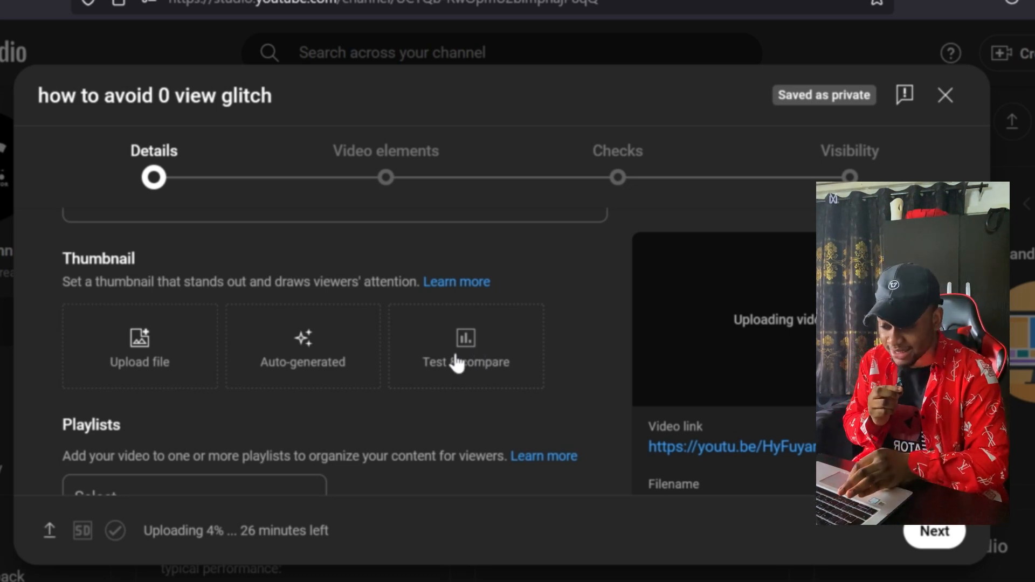
- View the Test & compare thumbnail options, and upload the image "5 apps that will increase your views as a youtuber in 2025" as the thumbnail
left_click(457, 364)
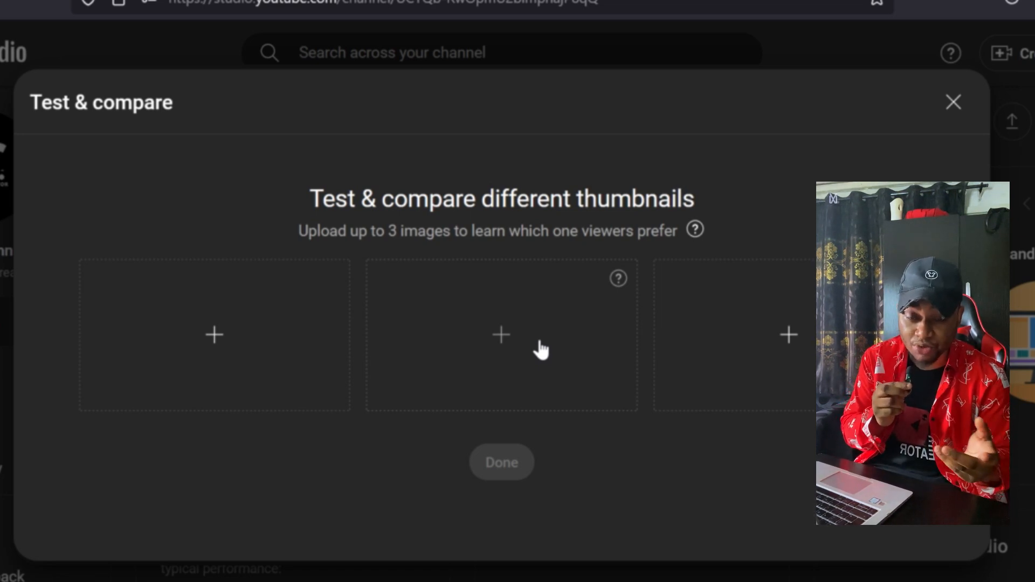
left_click(954, 104)
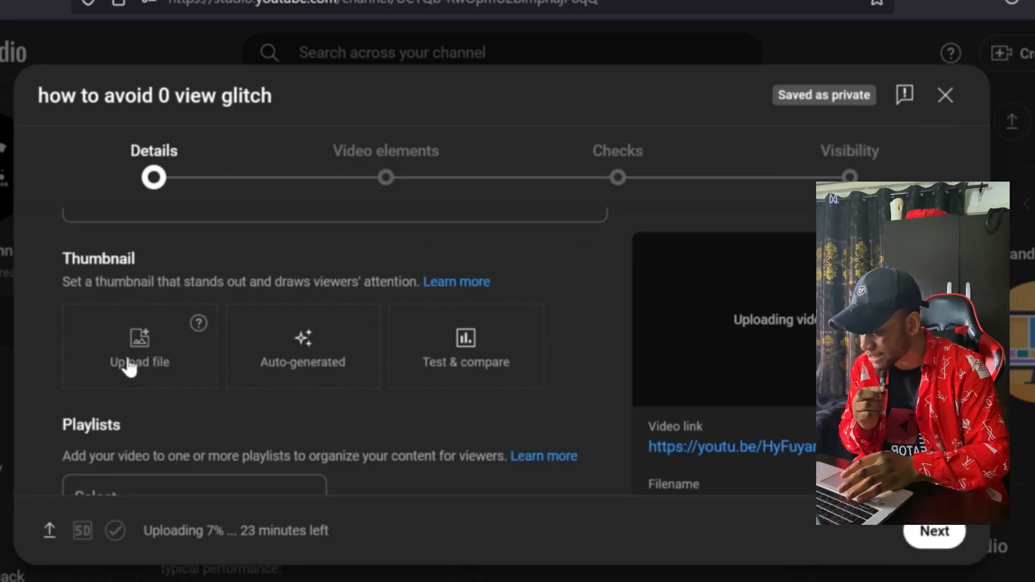
left_click(129, 359)
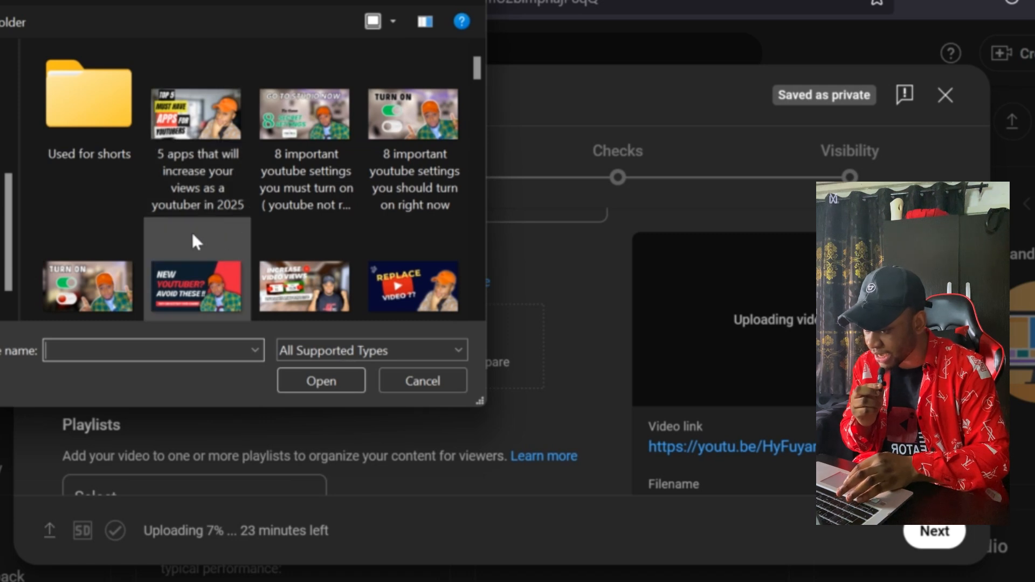
left_click(207, 163)
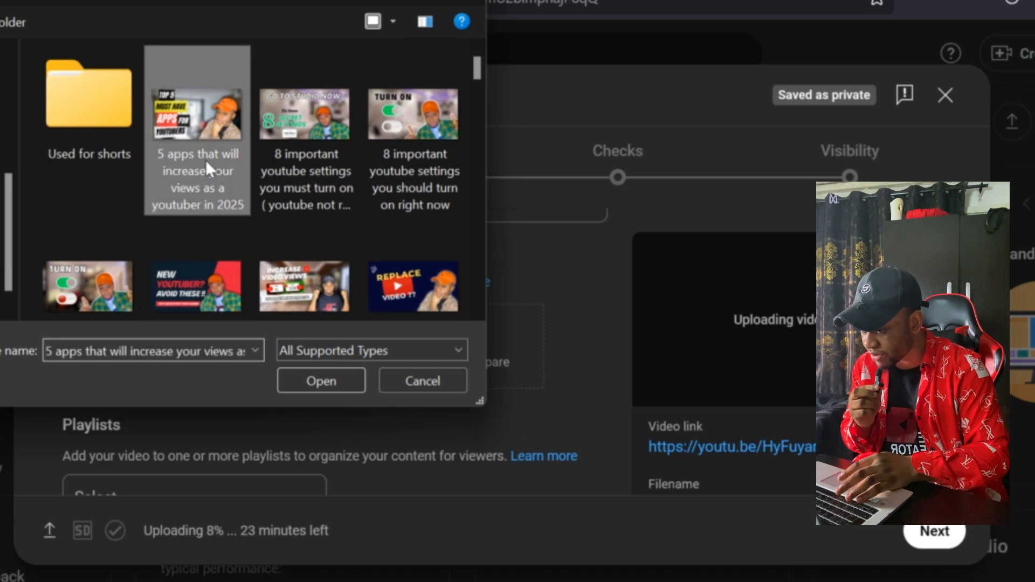
left_click(326, 372)
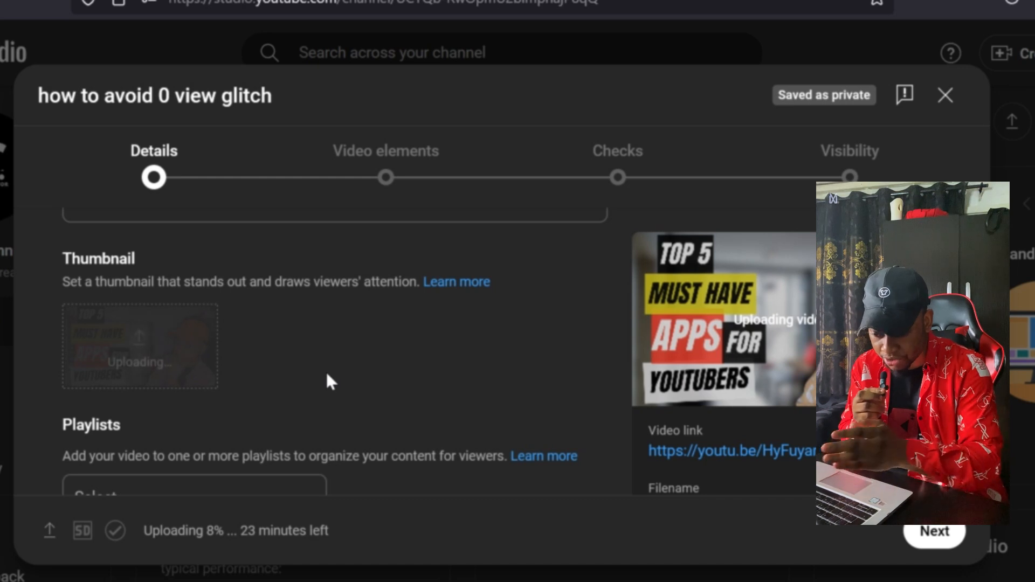
- Examine the playlists available for the video and the options for creating a new one, without selecting any
scroll(327, 374, "down", 3)
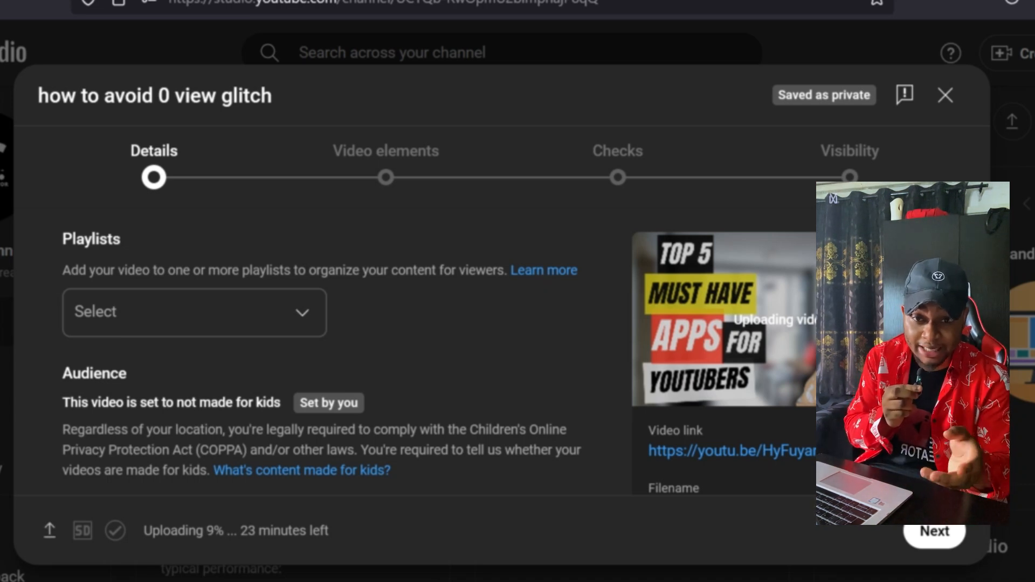
scroll(335, 351, "up", 12)
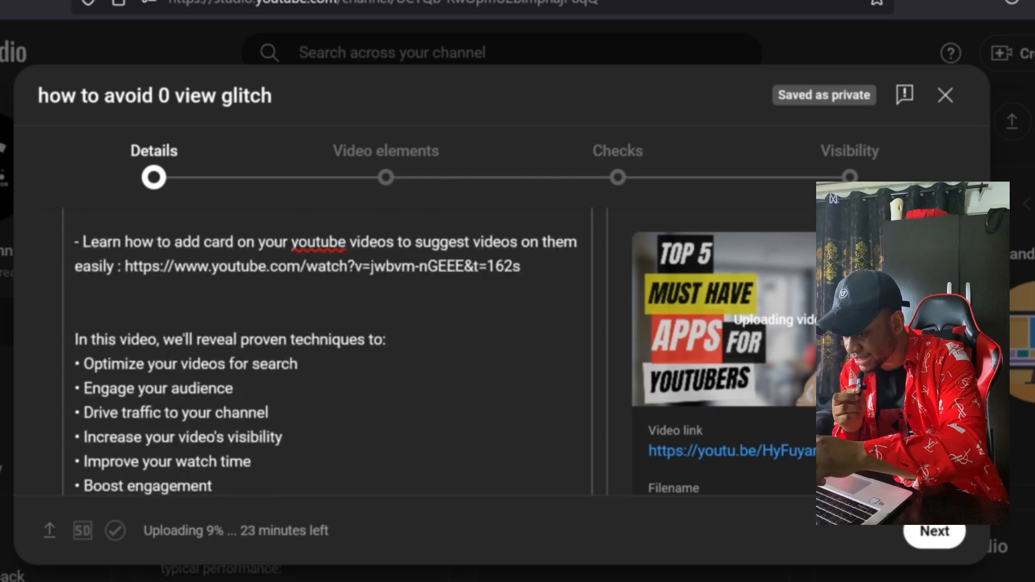
scroll(334, 351, "up", 3)
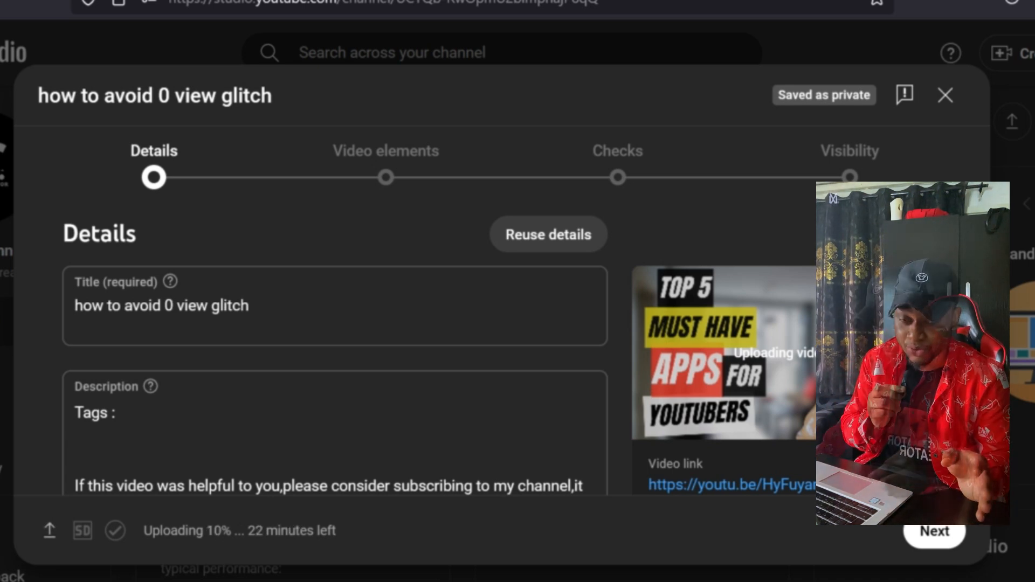
scroll(334, 350, "down", 15)
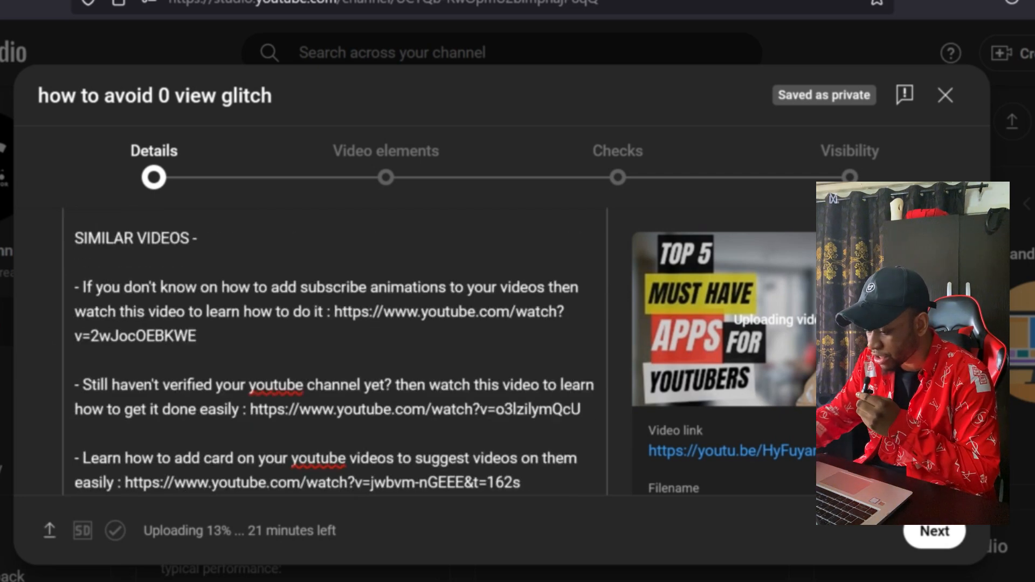
scroll(335, 350, "down", 10)
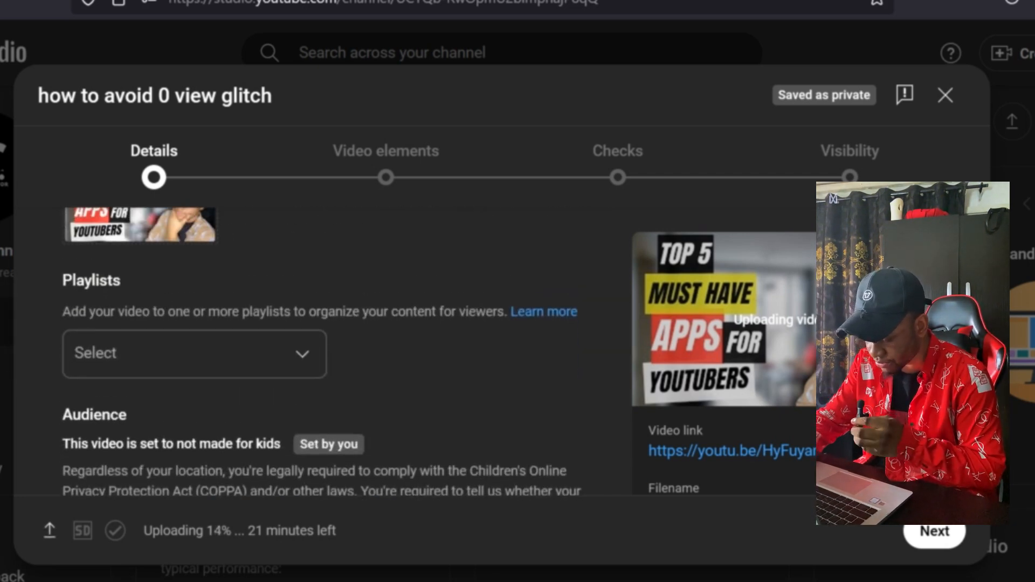
left_click(283, 371)
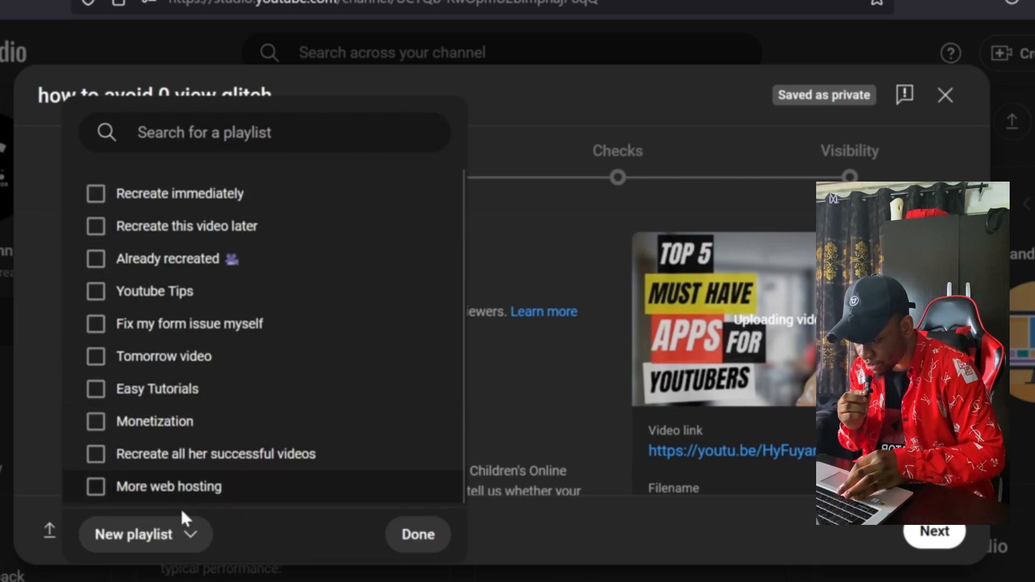
left_click(189, 535)
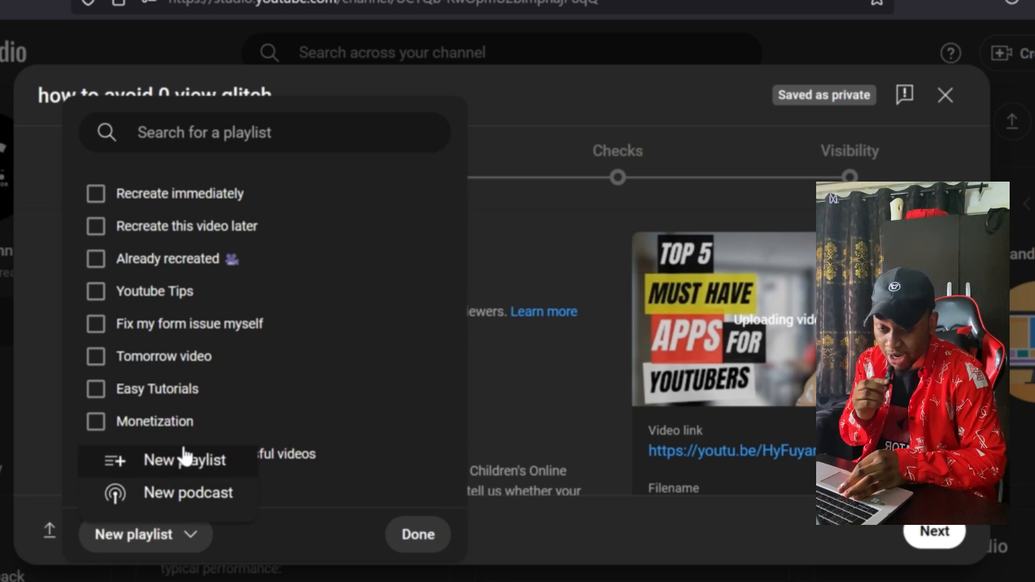
left_click(337, 518)
left_click(412, 535)
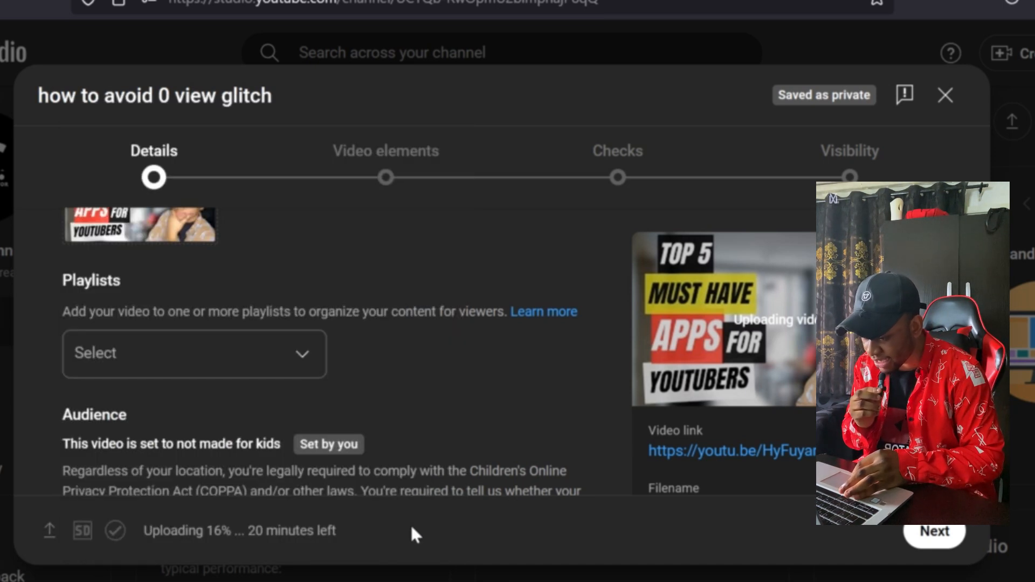
- Expand the additional video details and examine the settings, including the list of video categories
scroll(324, 350, "down", 8)
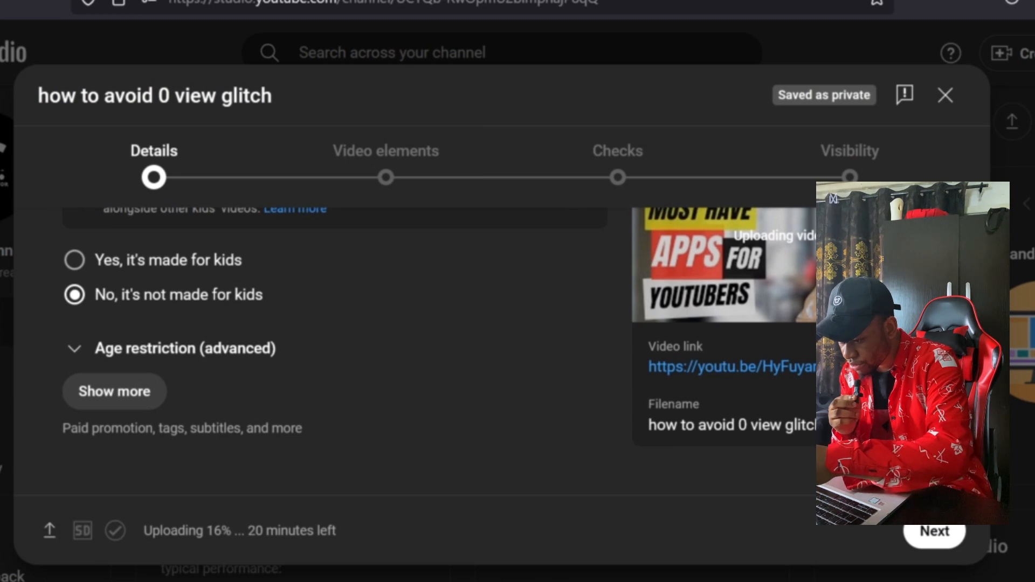
left_click(114, 392)
scroll(334, 350, "down", 10)
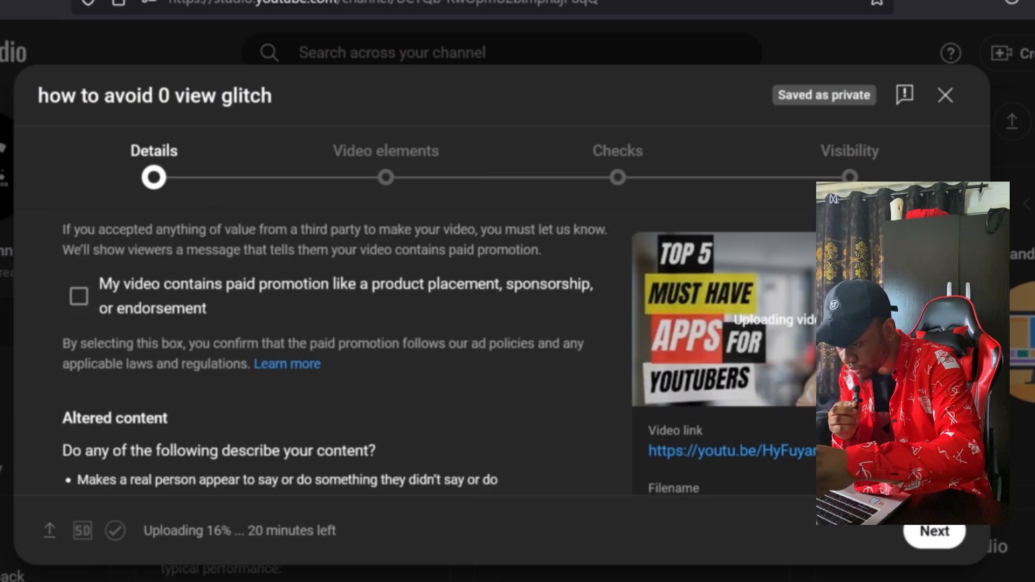
scroll(335, 351, "down", 15)
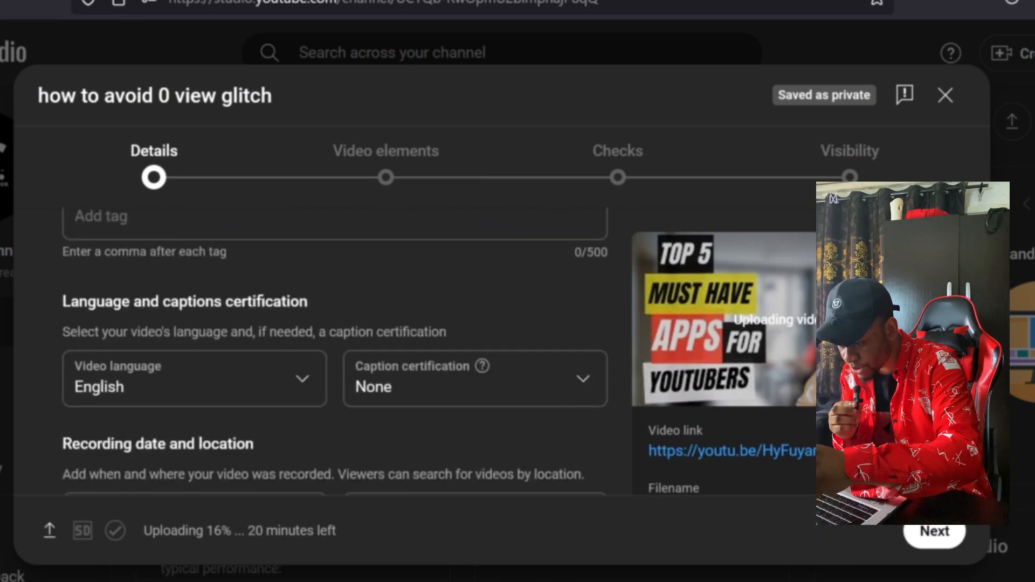
scroll(334, 351, "down", 2)
scroll(334, 351, "up", 5)
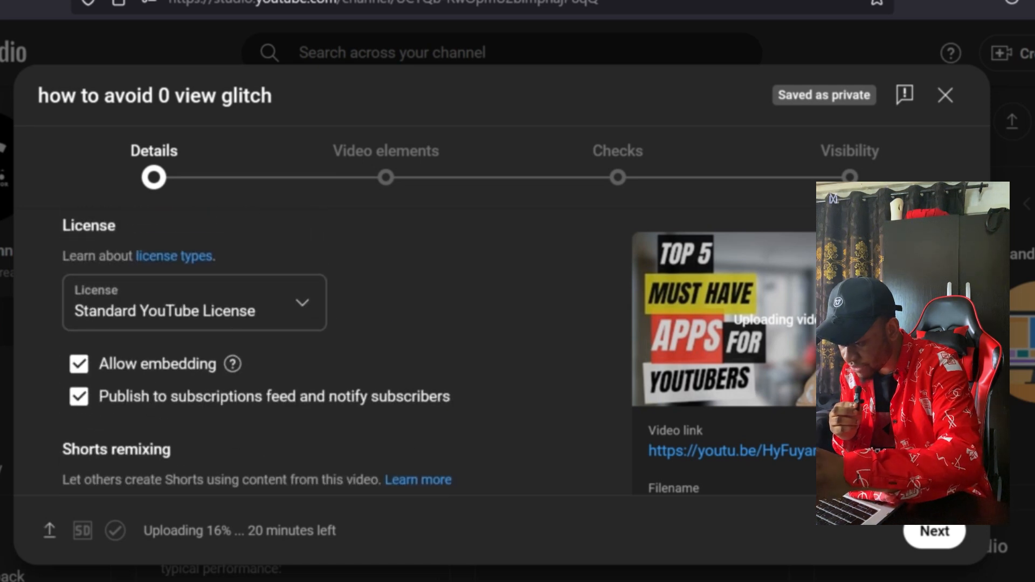
scroll(334, 351, "down", 6)
scroll(334, 356, "up", 1)
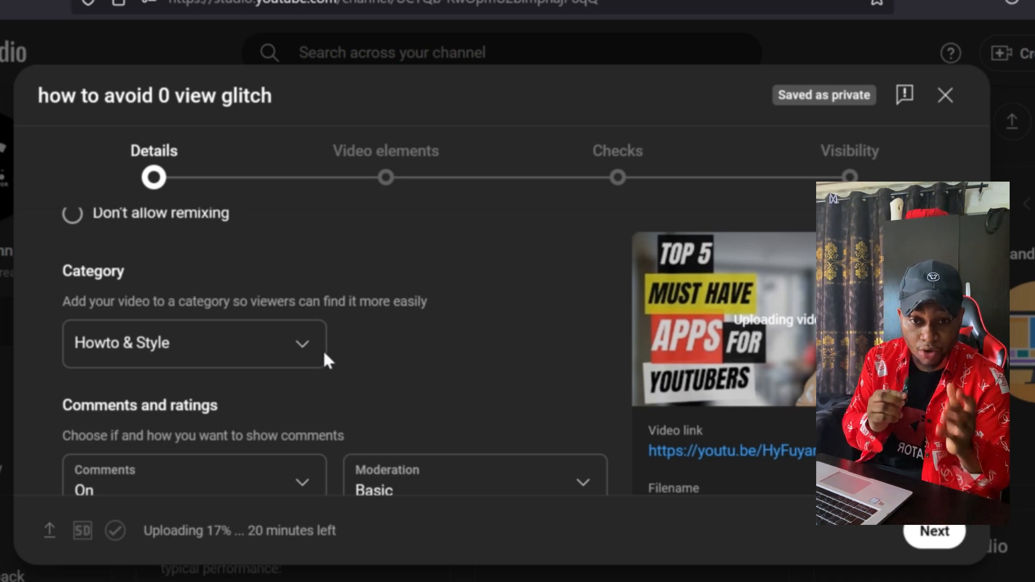
left_click(290, 348)
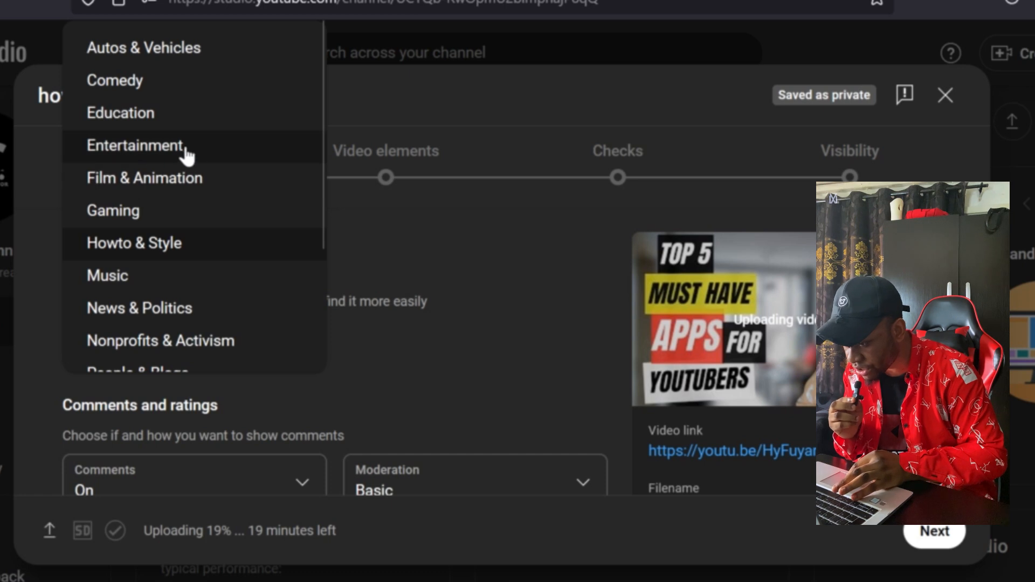
left_click(601, 326)
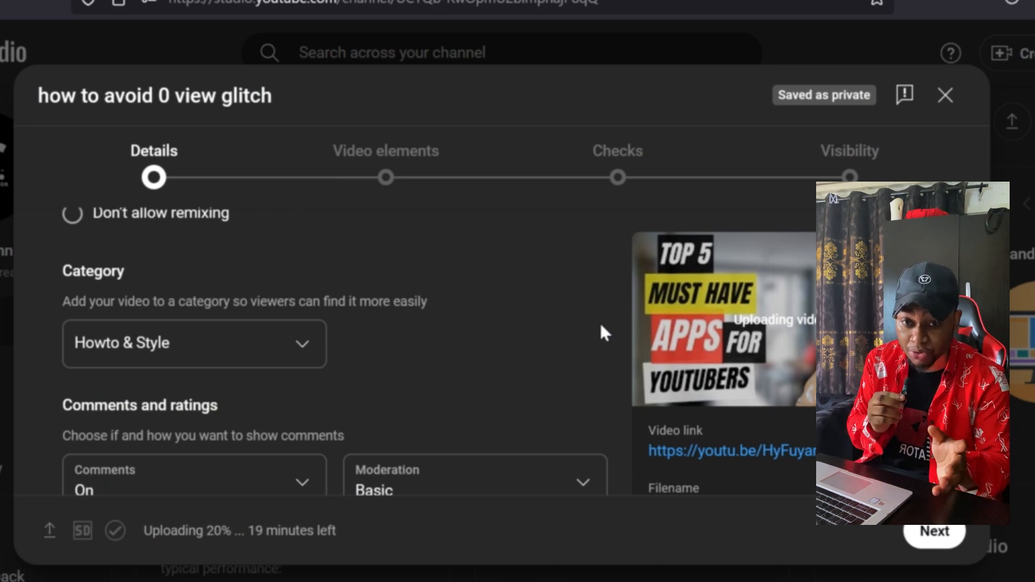
- Add the tags "how to grow on youtube" and "hkhjghjghh" to the video
scroll(601, 329, "up", 8)
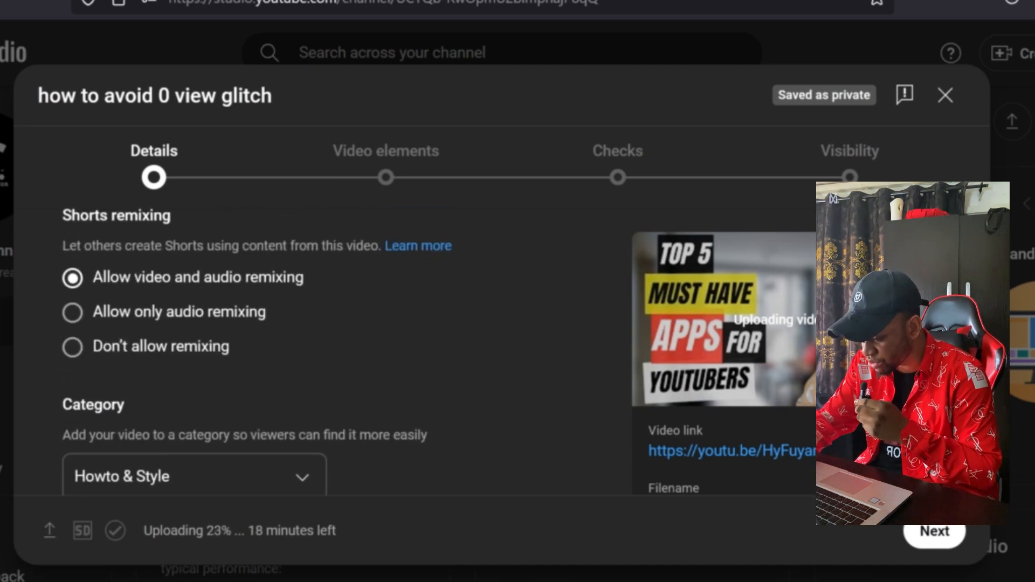
scroll(335, 351, "up", 8)
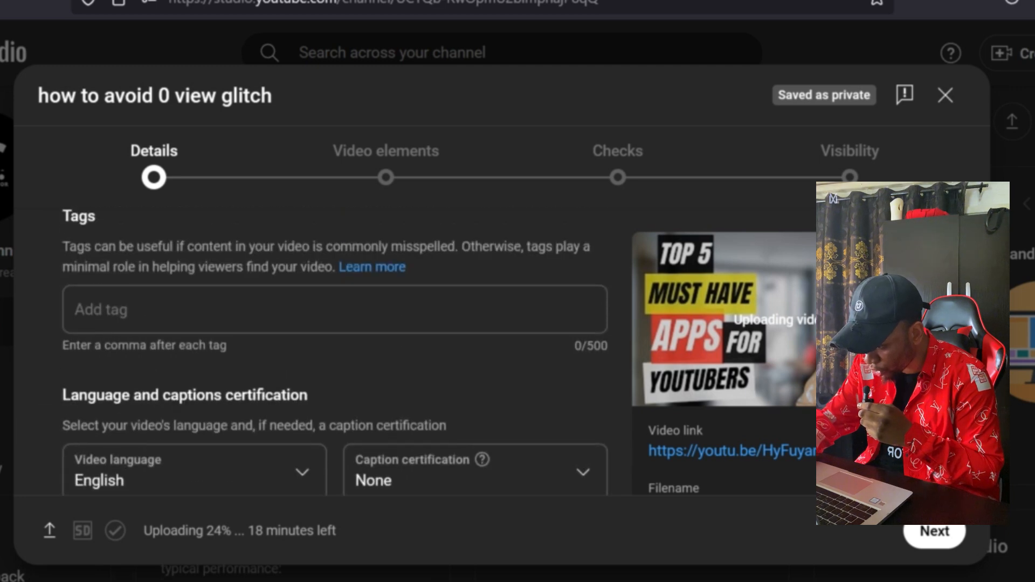
scroll(334, 351, "down", 1)
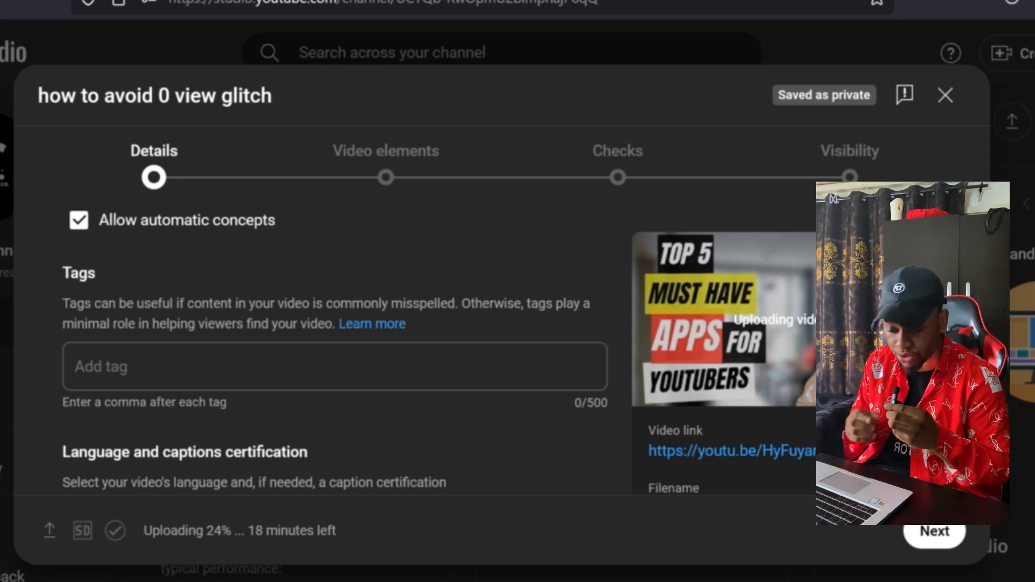
left_click(205, 381)
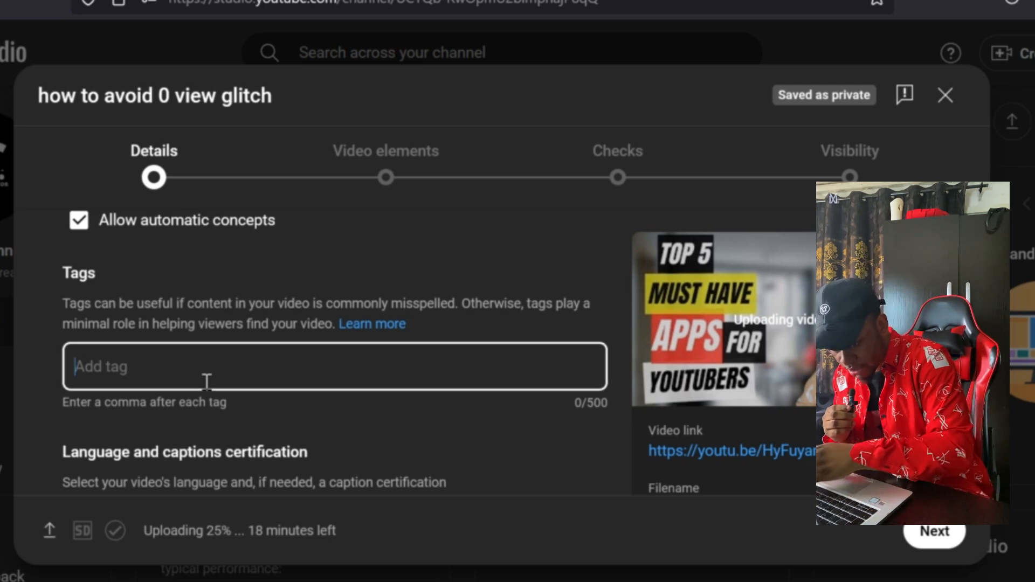
type("how")
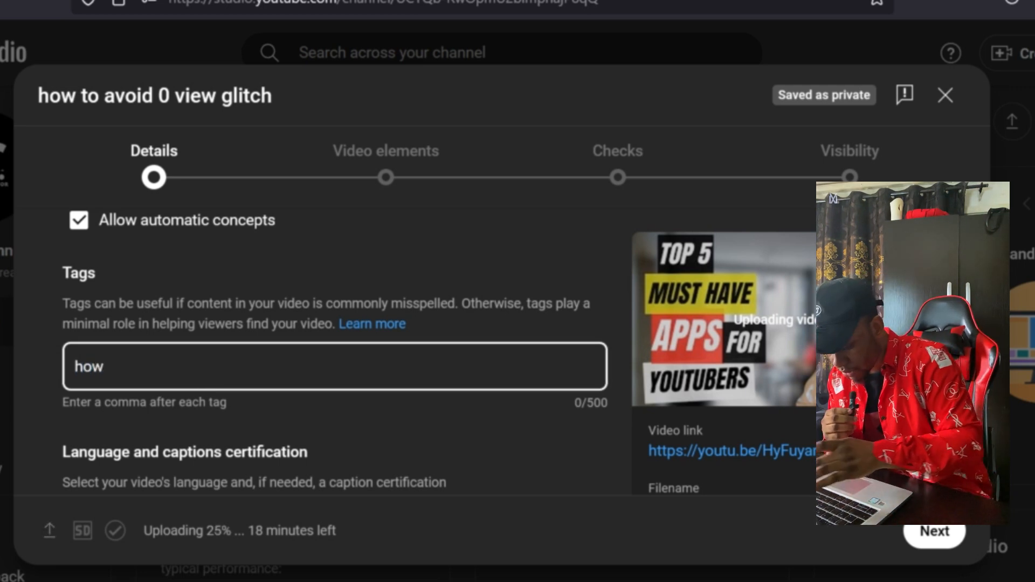
type(" to grow ")
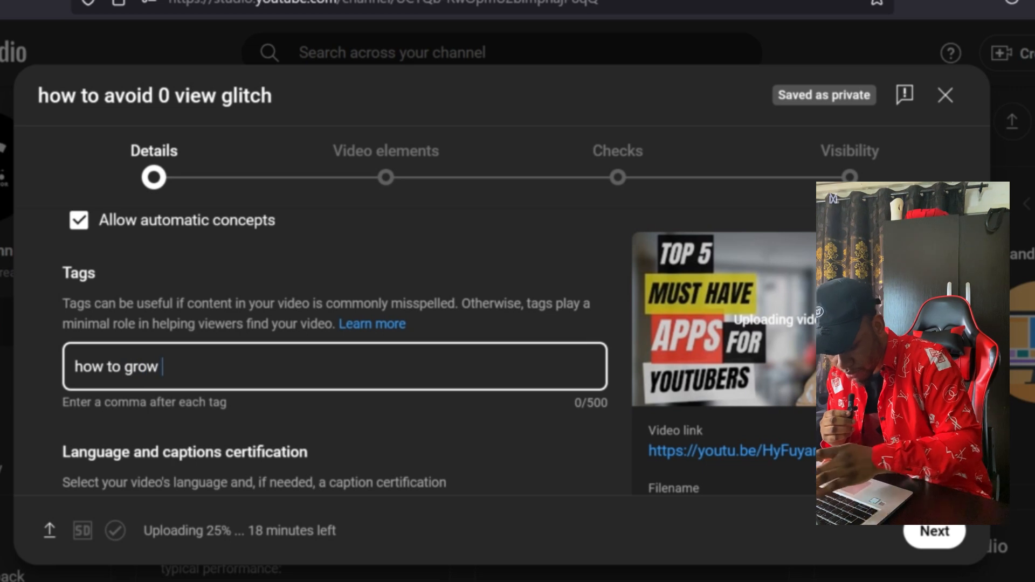
type("on youtub")
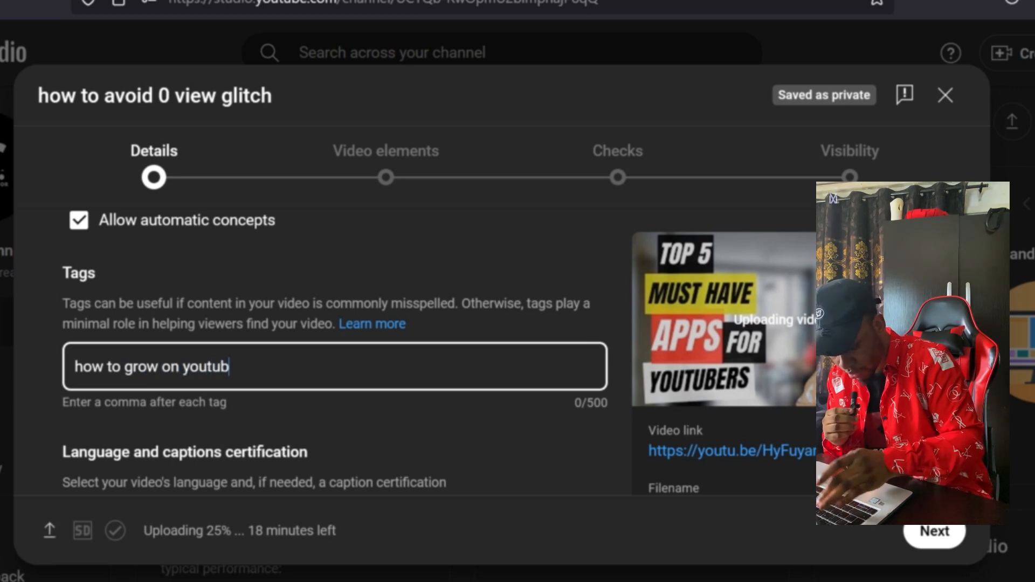
type("e")
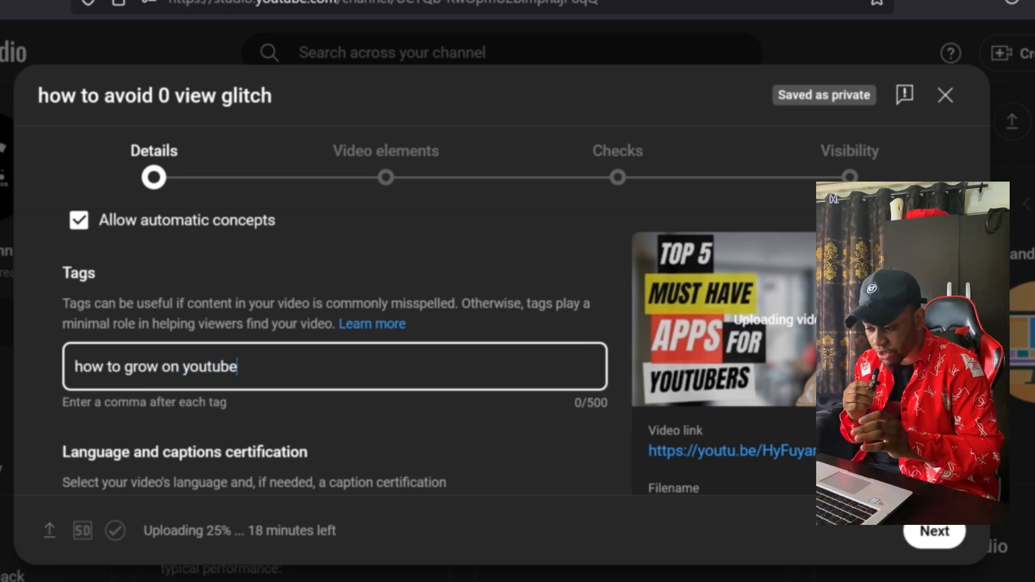
type(",")
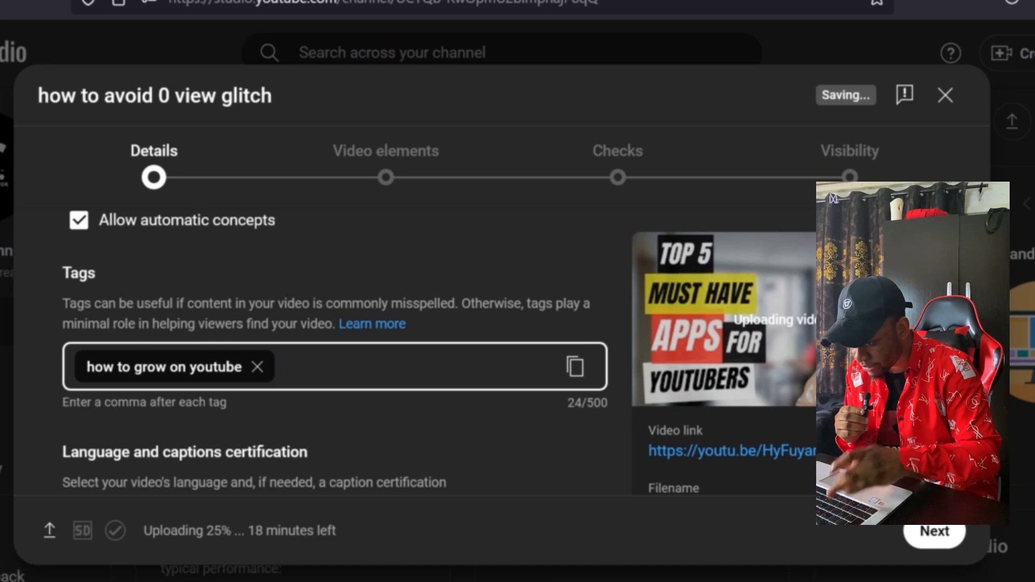
type("hkhjgh")
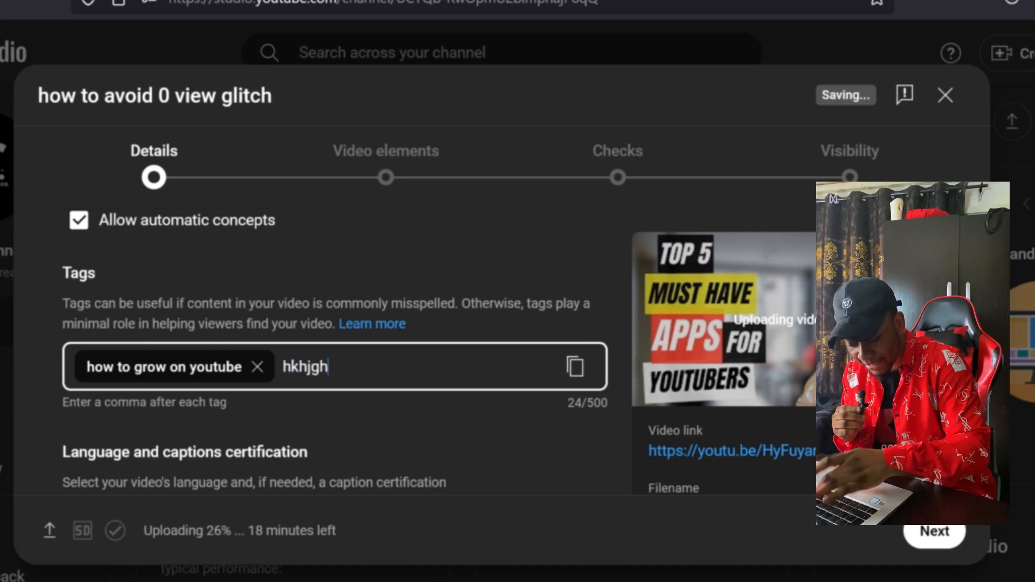
type("jghh,")
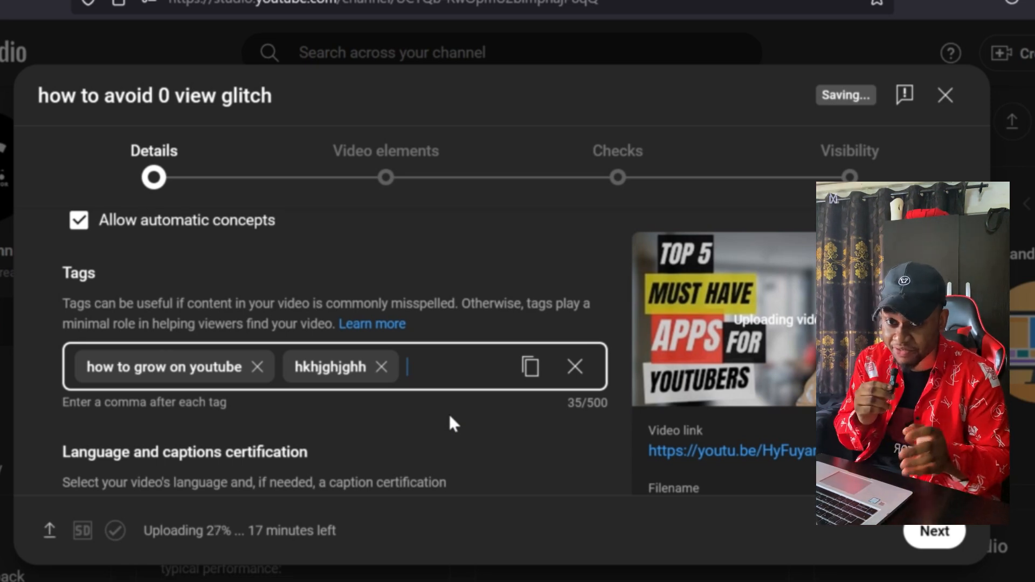
- Proceed to the Video elements stage and start adding an end screen to the video
scroll(452, 423, "up", 10)
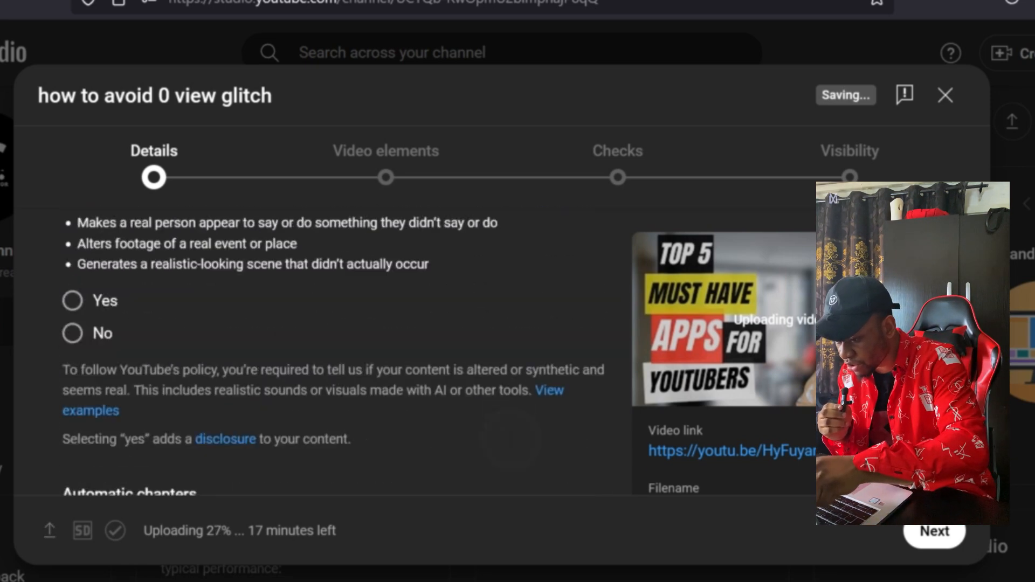
scroll(404, 203, "up", 3)
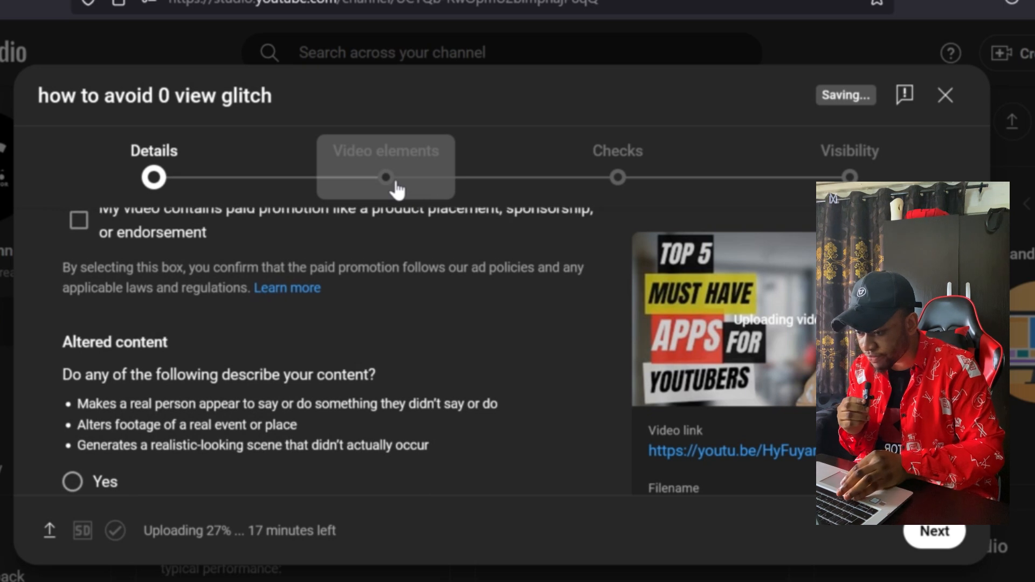
left_click(397, 189)
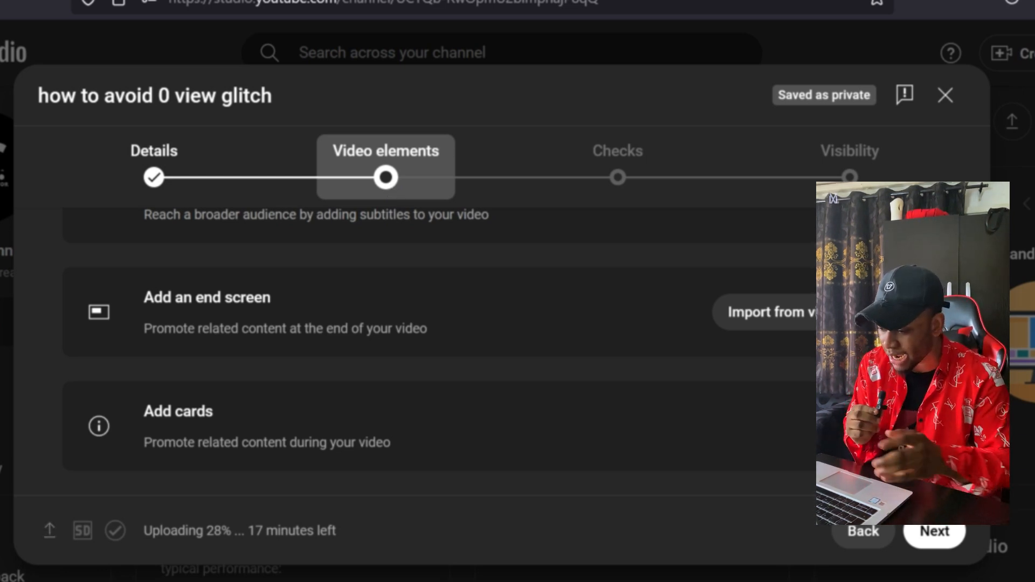
scroll(395, 194, "up", 1)
scroll(395, 193, "down", 1)
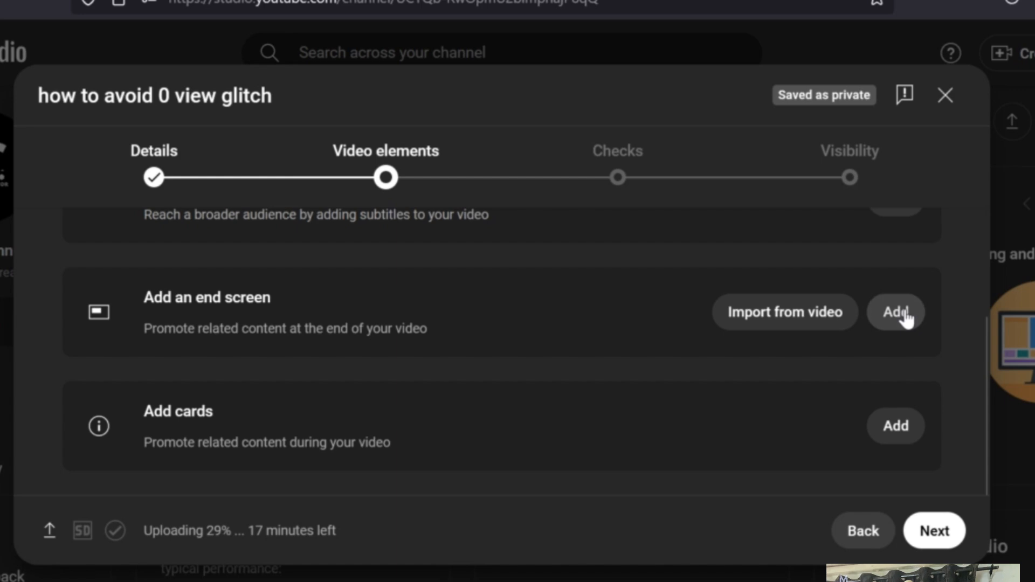
left_click(893, 314)
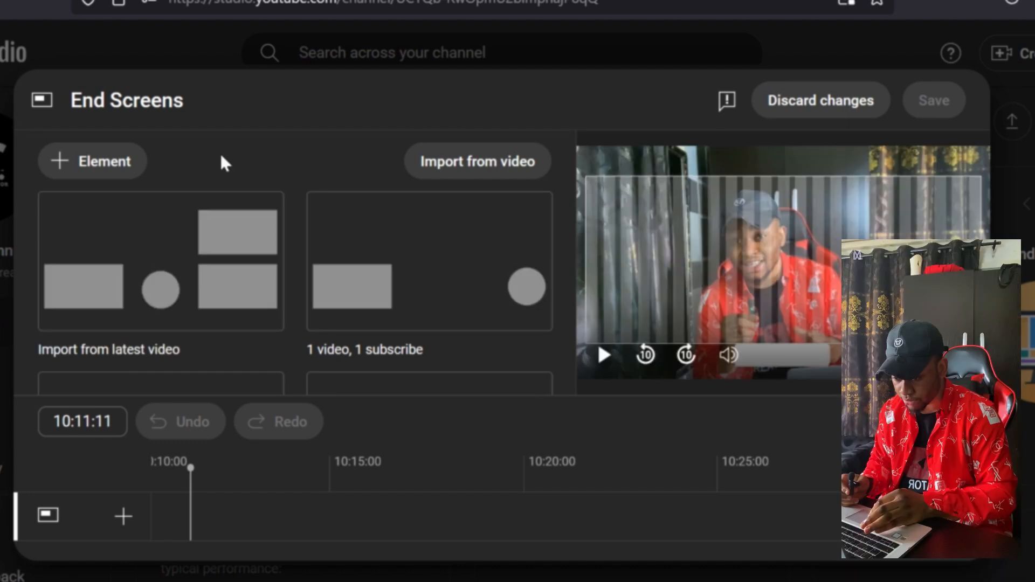
- Add two video elements to the end screen, one for the most recent upload and one set to best for viewer
left_click(105, 167)
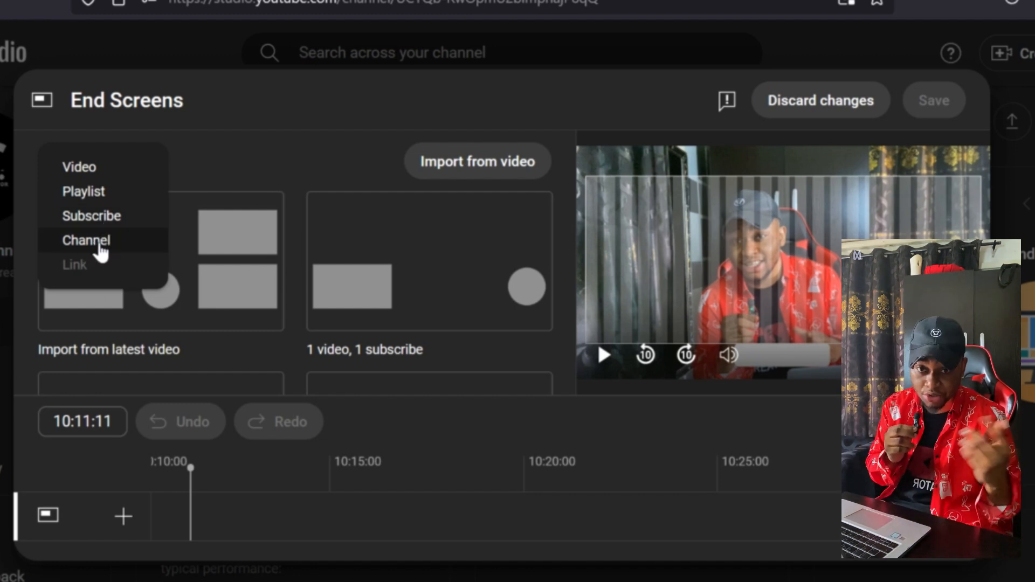
left_click(211, 153)
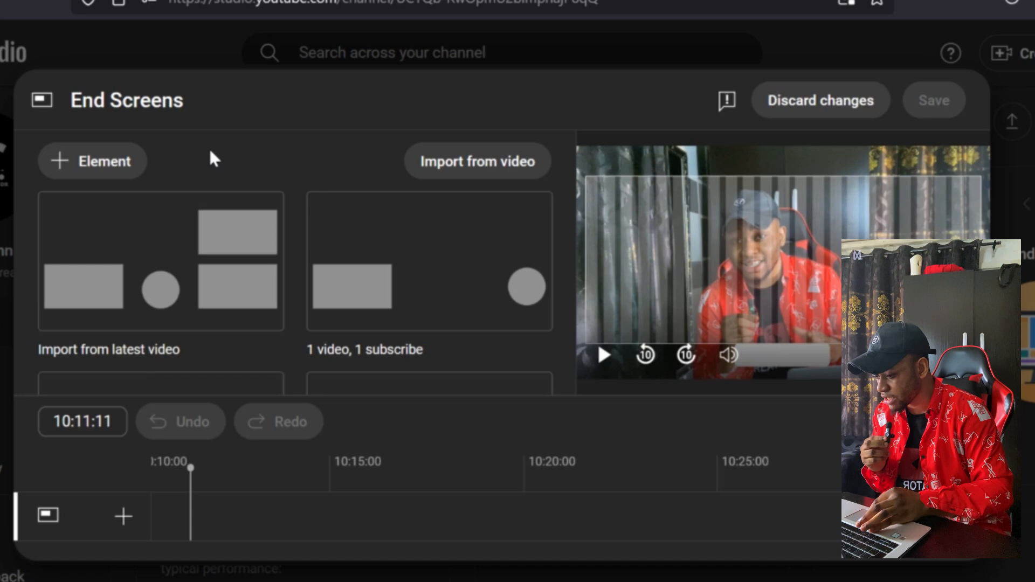
left_click(116, 171)
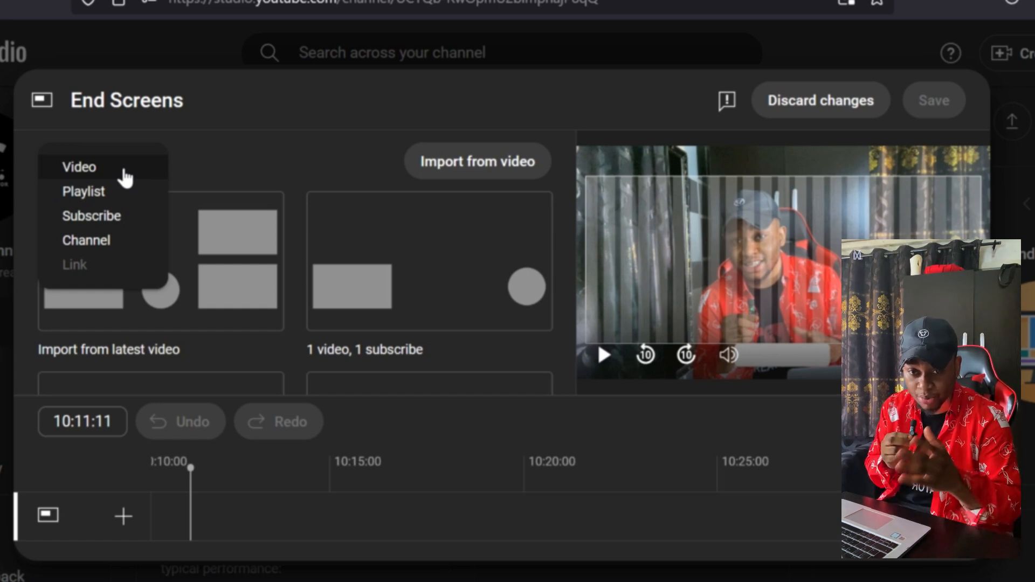
left_click(125, 177)
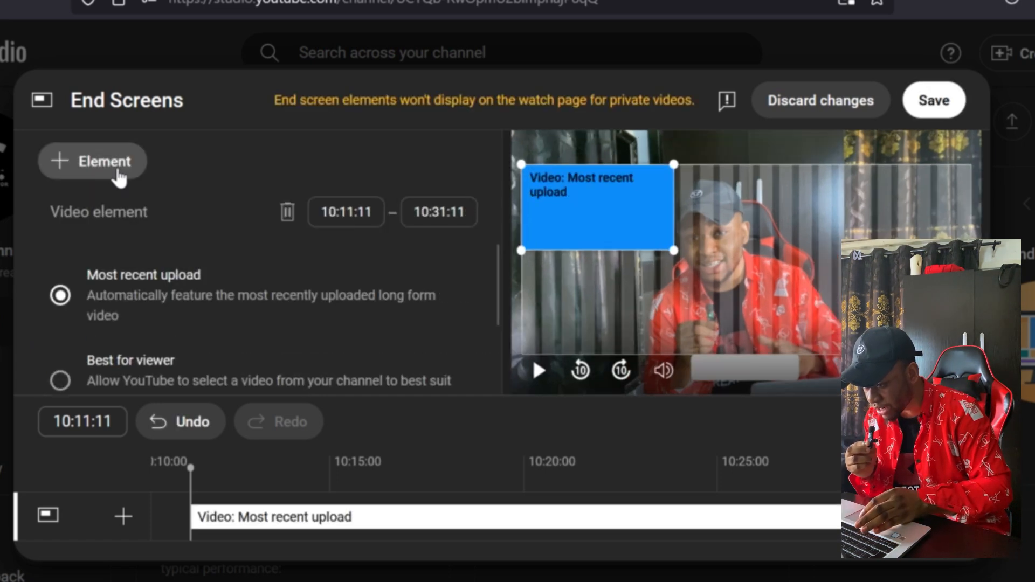
left_click(117, 175)
left_click(118, 177)
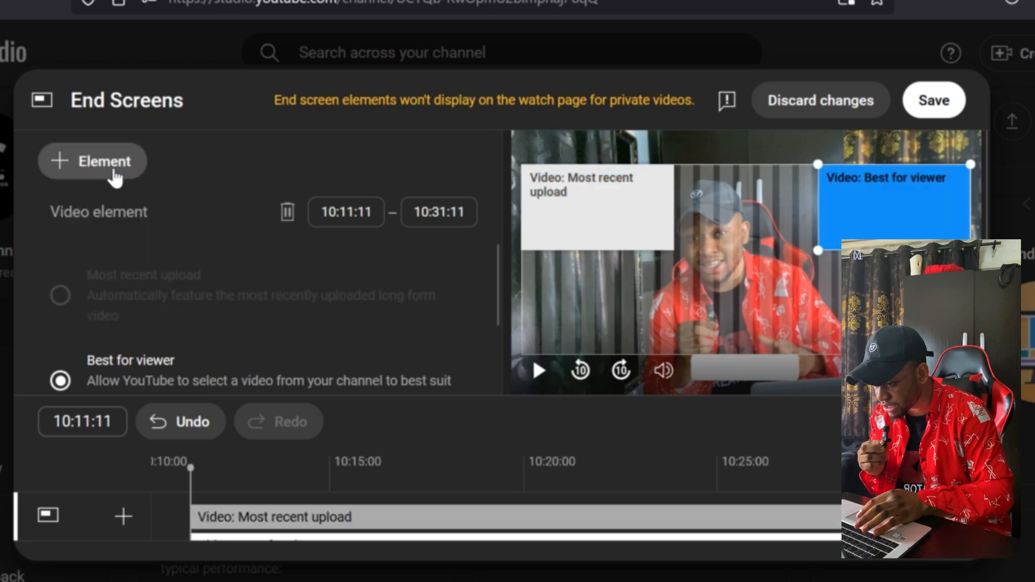
- Add a third end screen video element featuring the specific video "How to add Clickable Links to YouTube video Description"
left_click(116, 176)
left_click(115, 177)
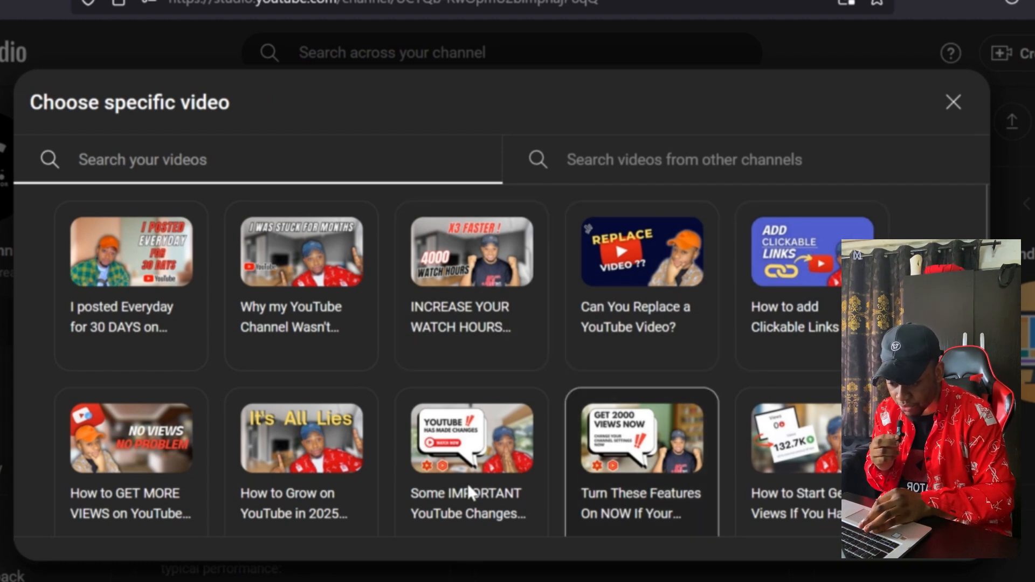
left_click(793, 301)
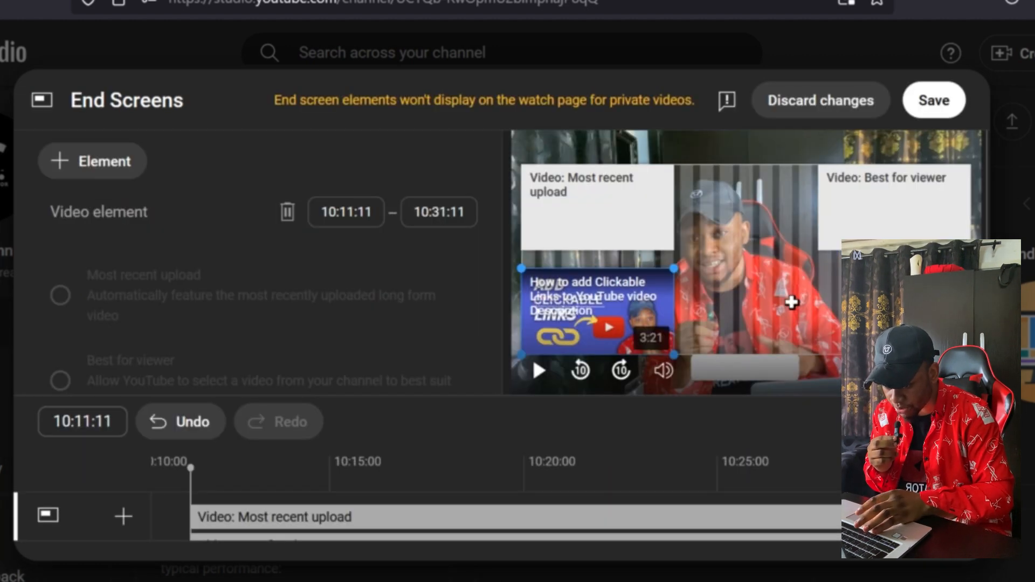
- Place the Clickable Links video beneath the Best for viewer element, and move the Most recent upload element to the frame's lower left
left_click_drag(650, 329, 916, 324)
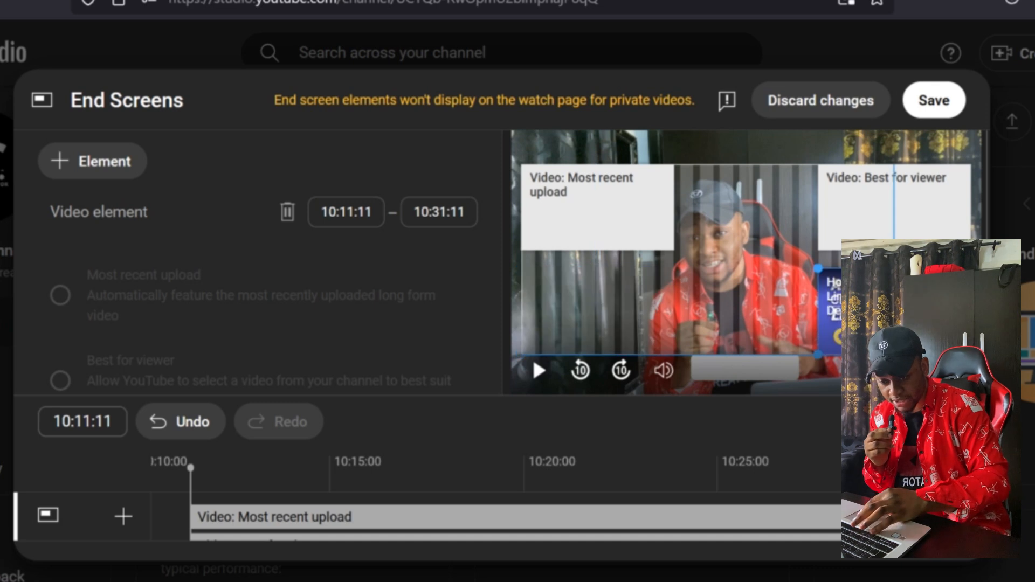
left_click(646, 223)
left_click_drag(647, 222, 646, 326)
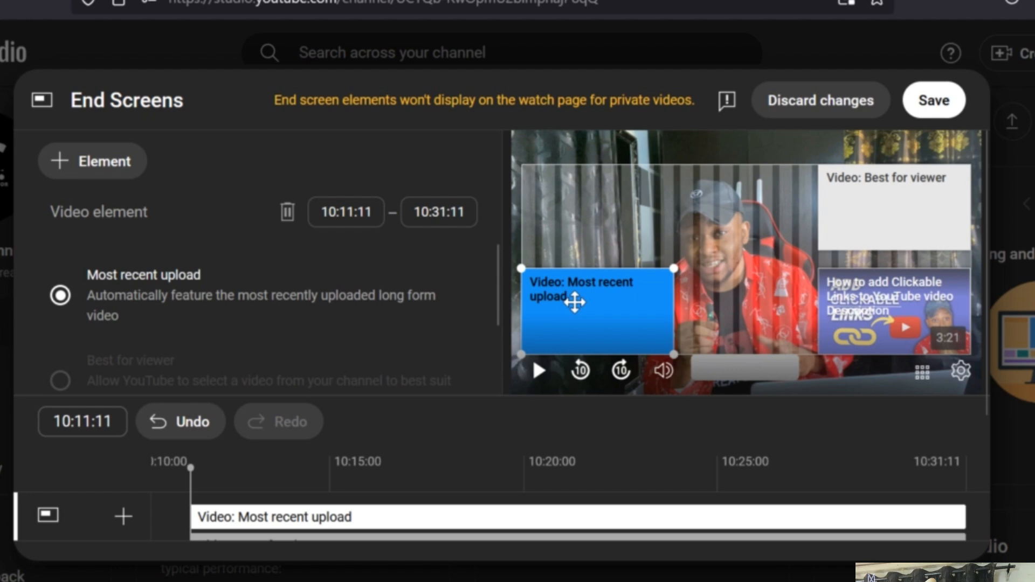
- Examine the video source options of the Most recent upload, Best for viewer and specific video elements
left_click_drag(493, 290, 503, 341)
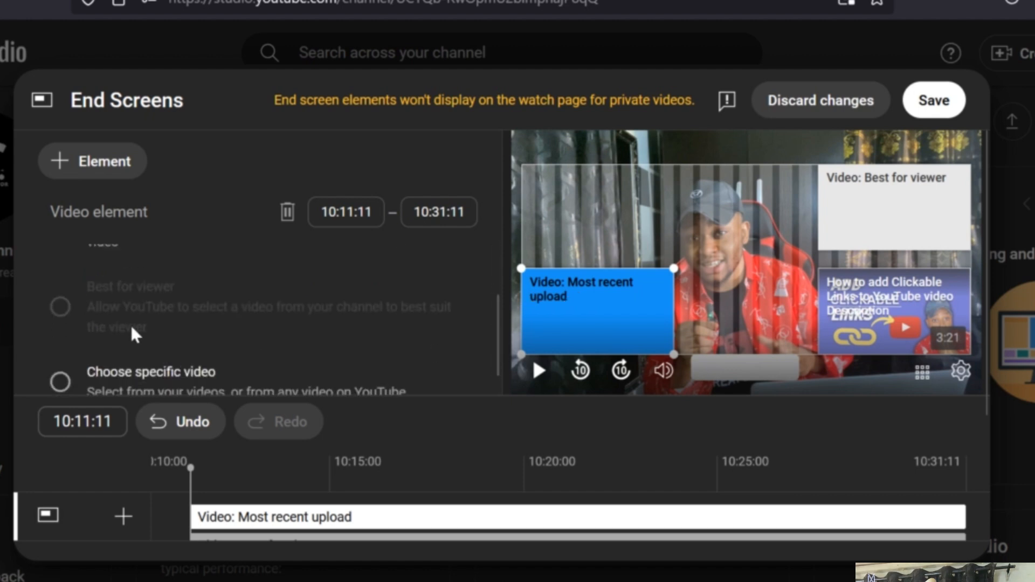
left_click(931, 212)
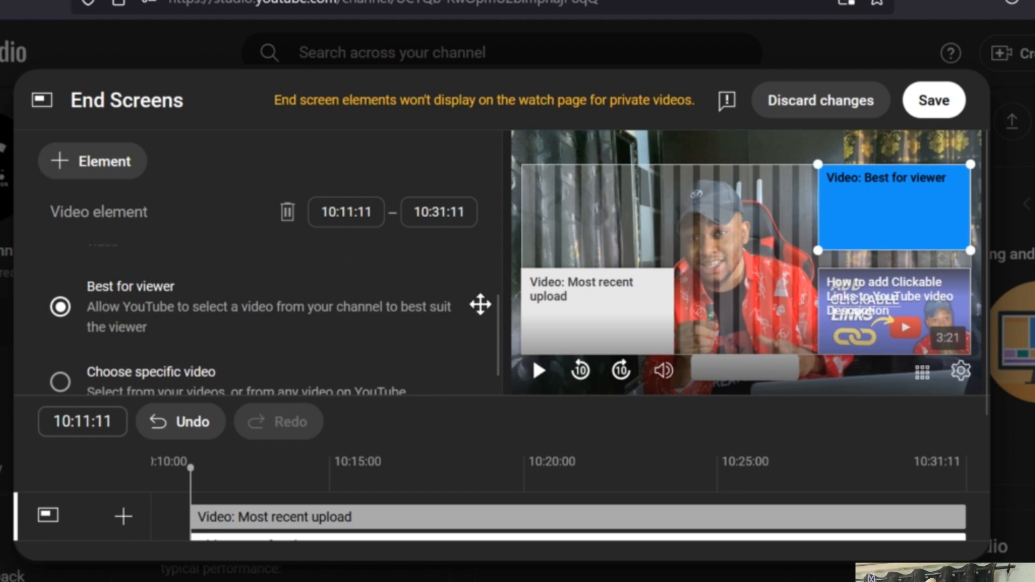
left_click(626, 317)
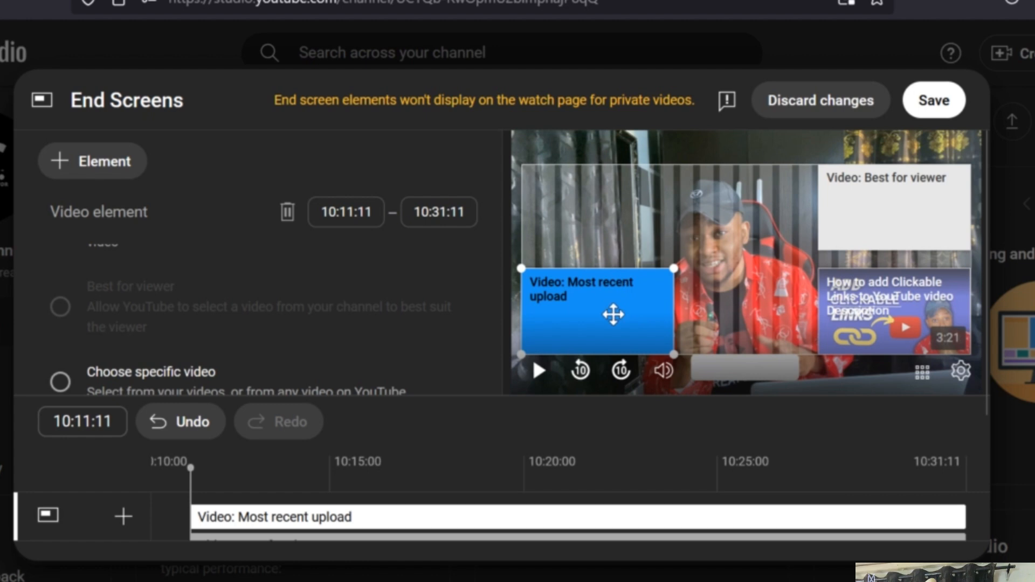
left_click(891, 197)
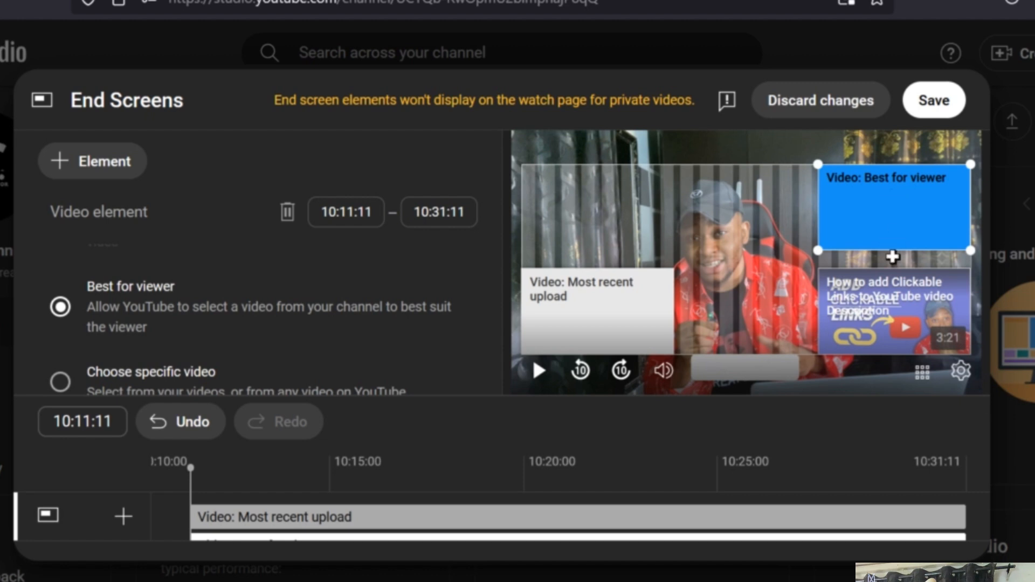
left_click(891, 308)
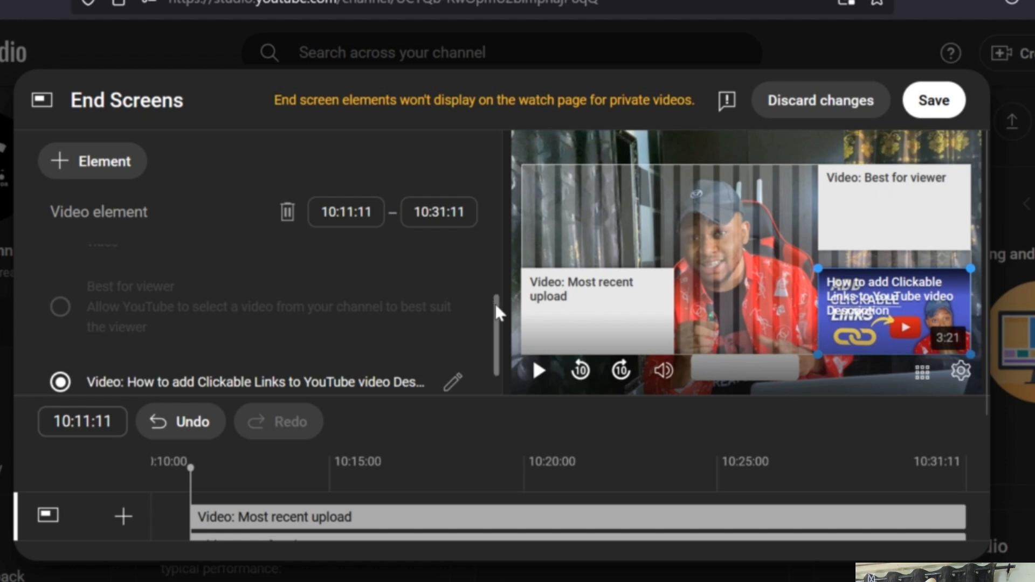
scroll(498, 313, "down", 1)
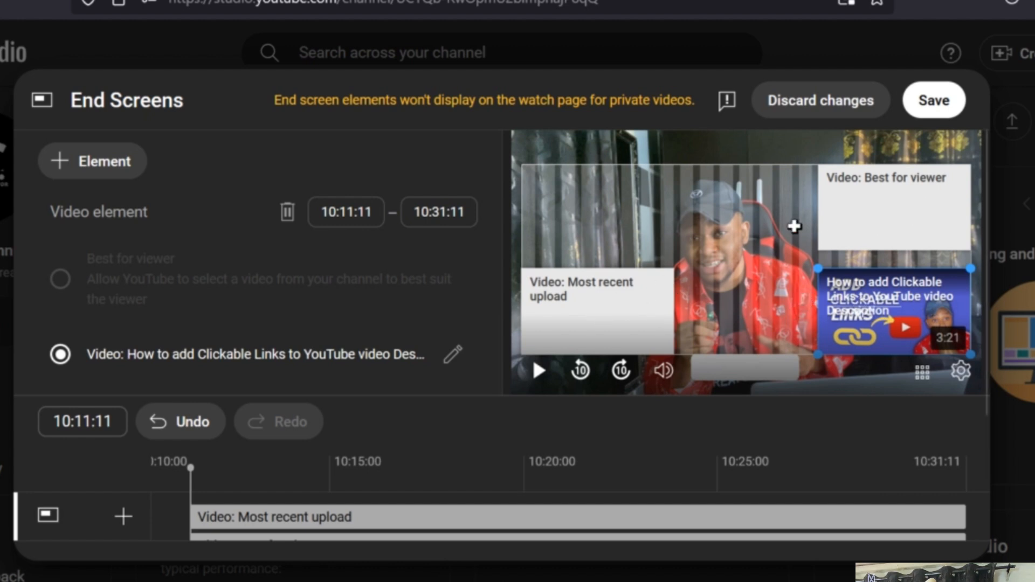
- Delete the Most recent upload video element from the end screen
left_click(598, 311)
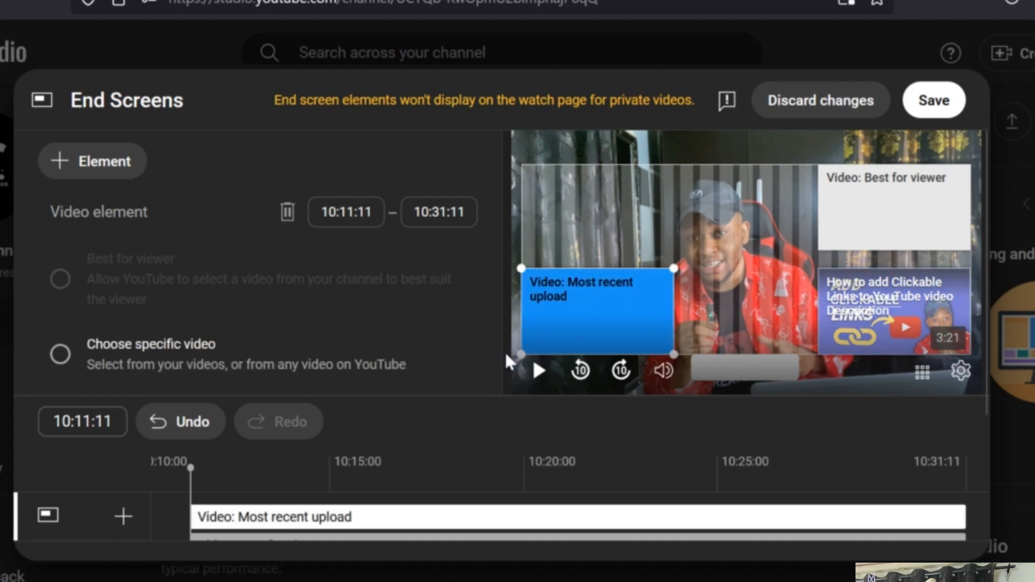
scroll(497, 342, "up", 2)
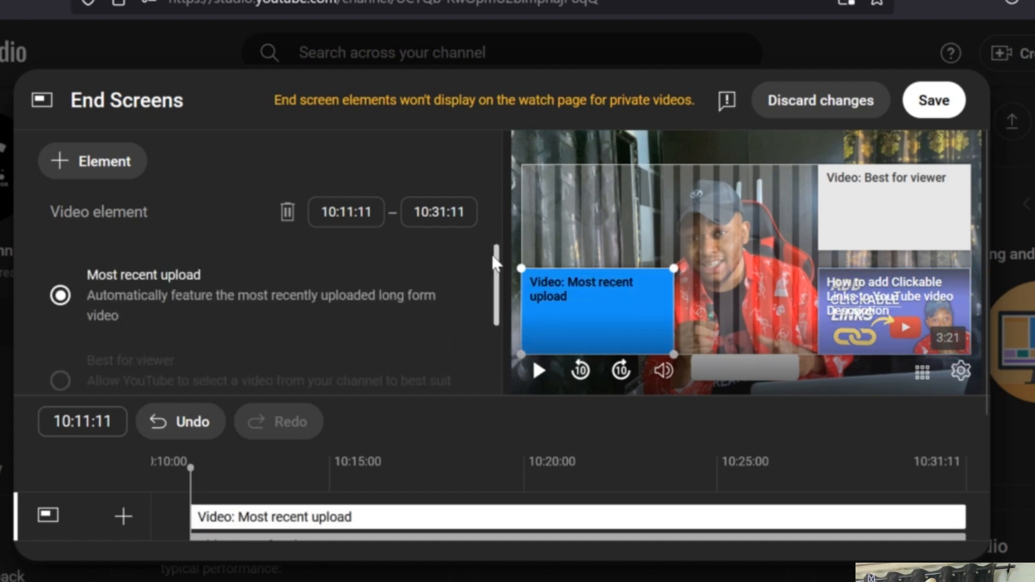
scroll(493, 270, "down", 2)
scroll(474, 215, "up", 2)
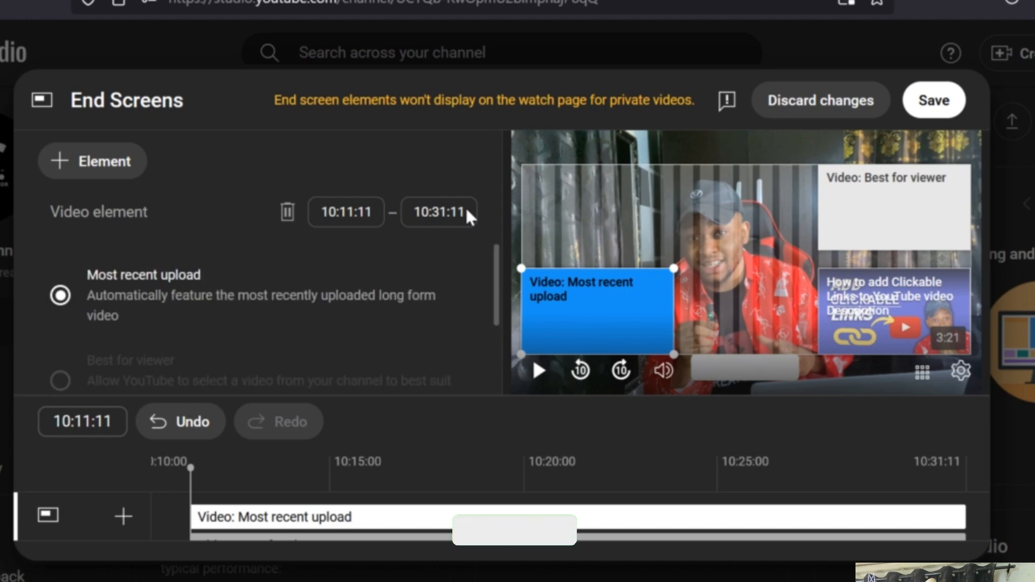
left_click(287, 212)
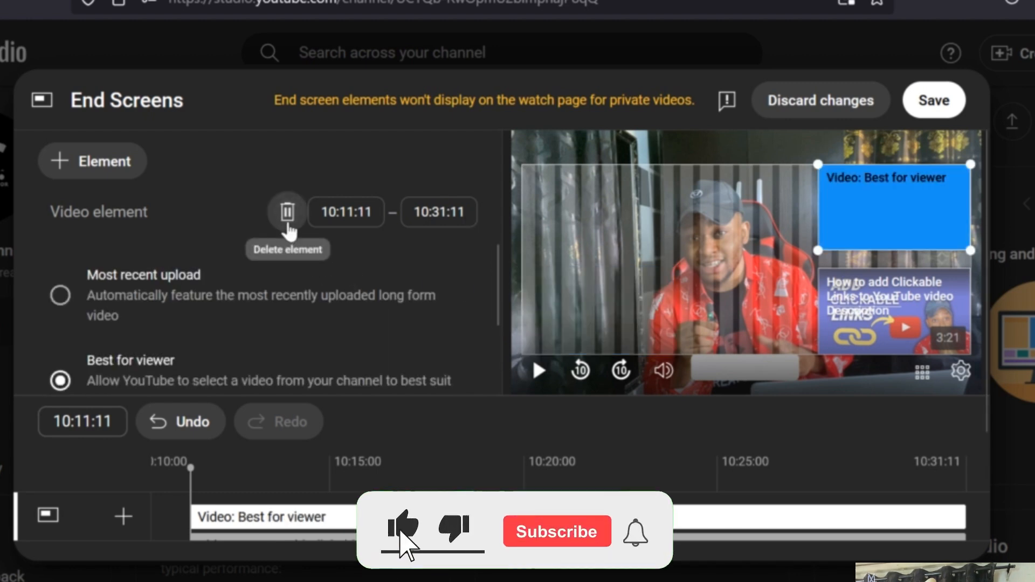
- Add the Easy Tutorials playlist to the end screen and move it to the lower-left corner of the video frame
left_click(102, 182)
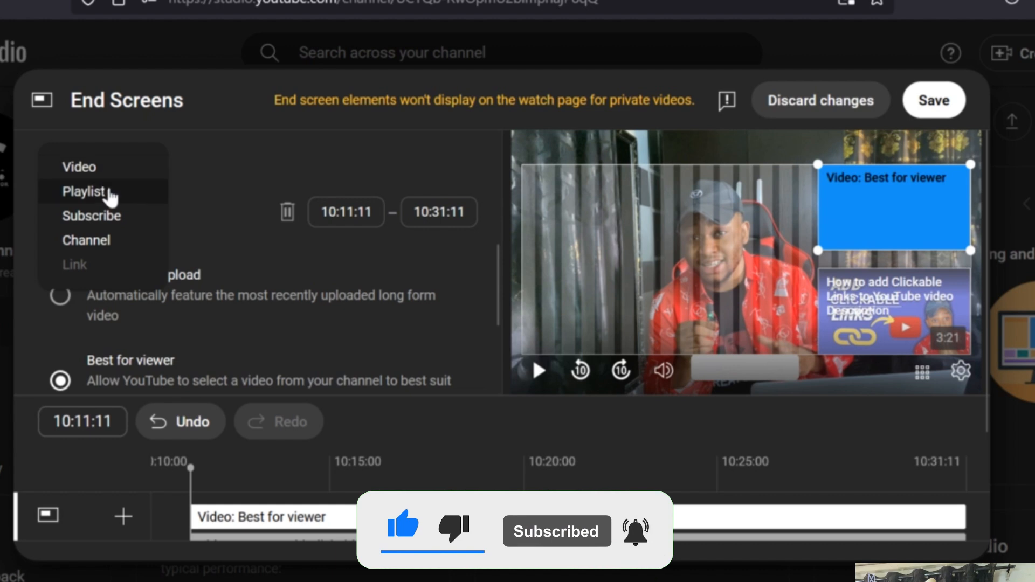
left_click(109, 195)
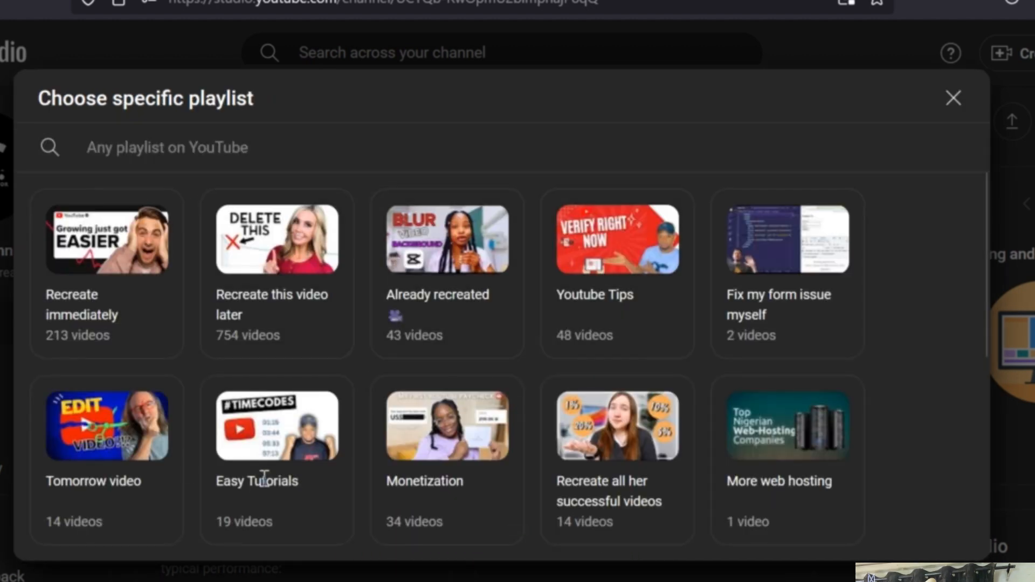
left_click(282, 477)
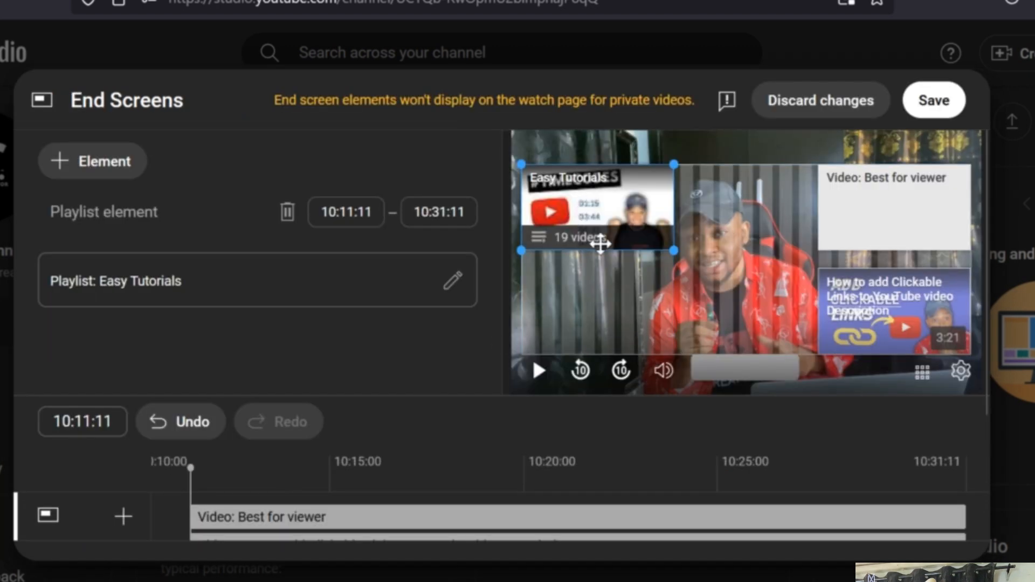
right_click(581, 340)
left_click(569, 238)
left_click_drag(569, 238, 569, 342)
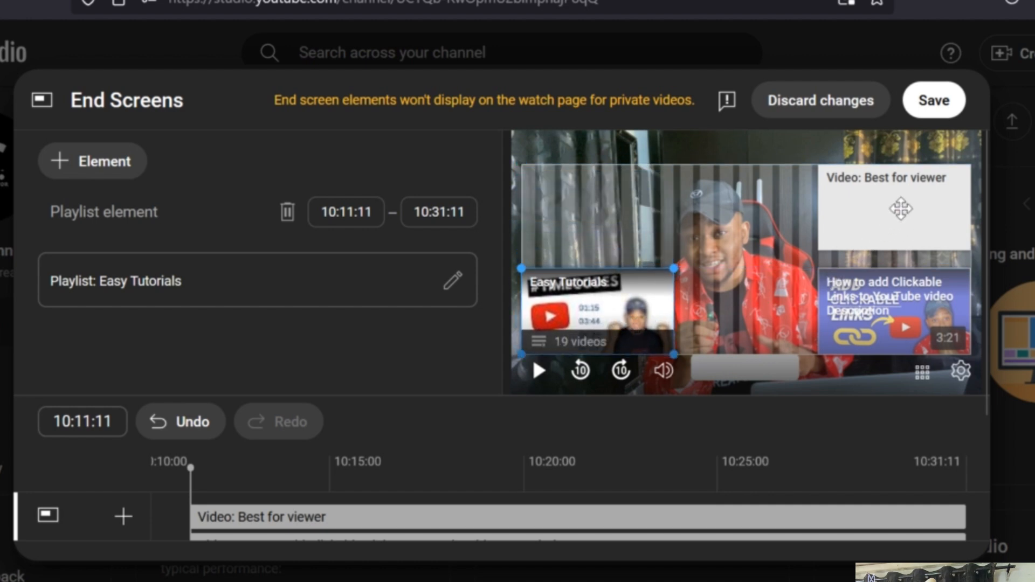
- Add a Subscribe element to the end screen and place it between the Easy Tutorials playlist and the Clickable Links video
left_click(893, 312)
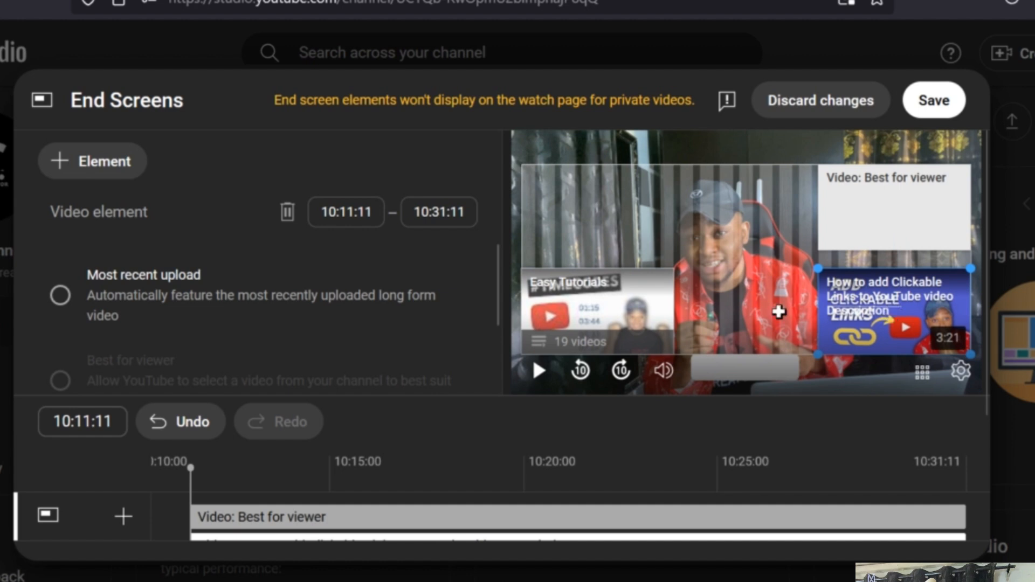
left_click(111, 172)
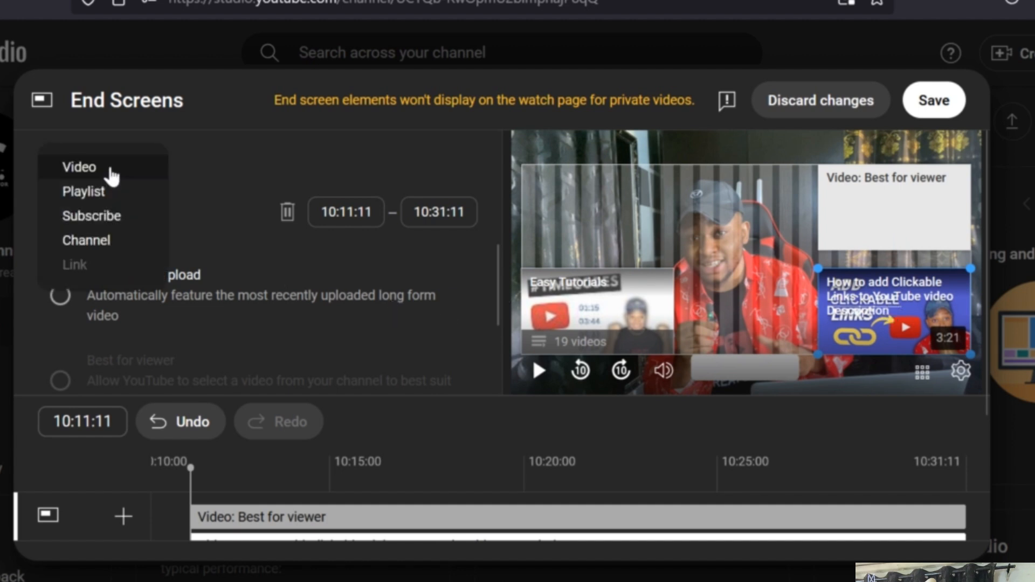
left_click(115, 221)
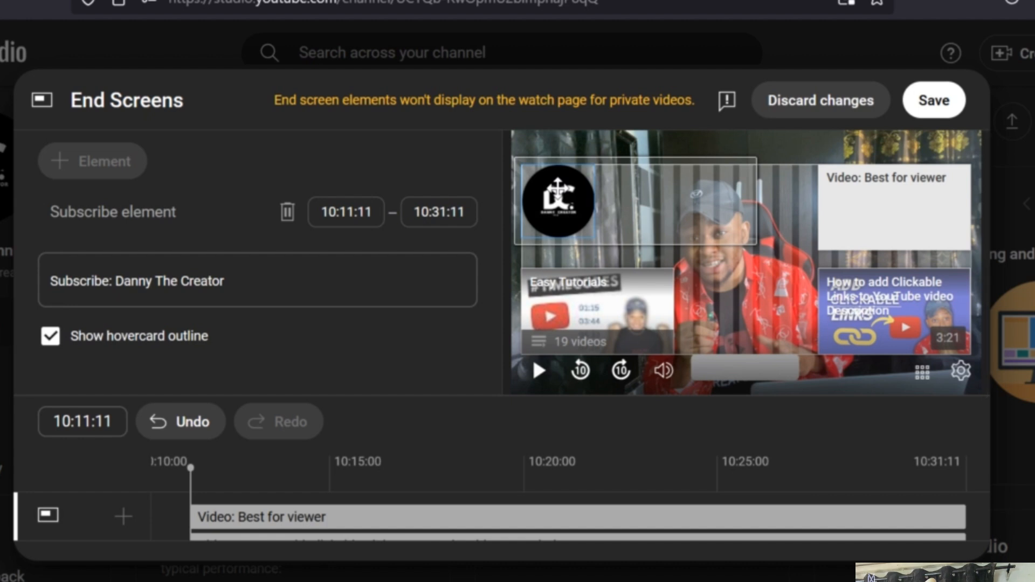
right_click(685, 181)
left_click(620, 189)
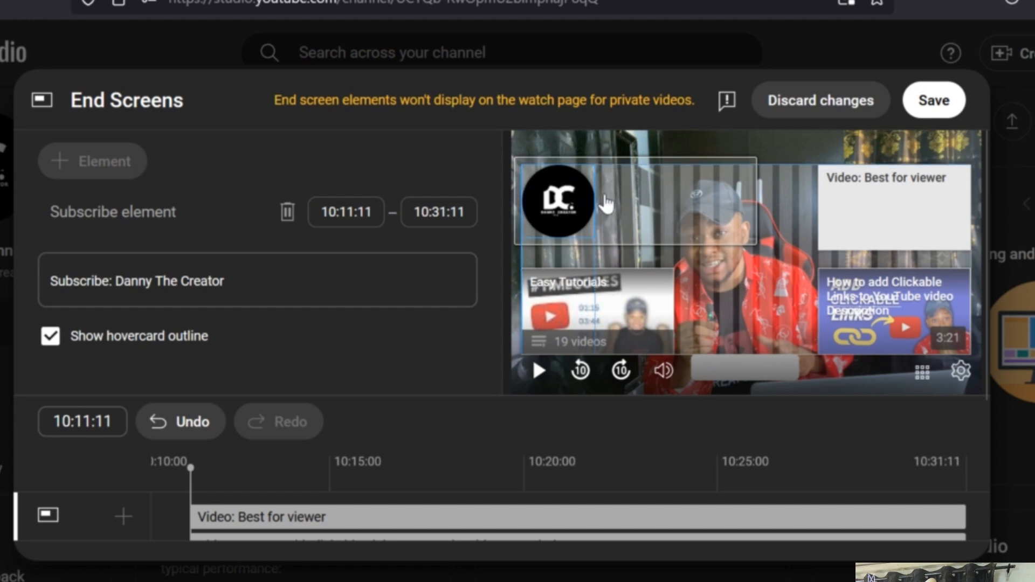
left_click_drag(606, 204, 754, 311)
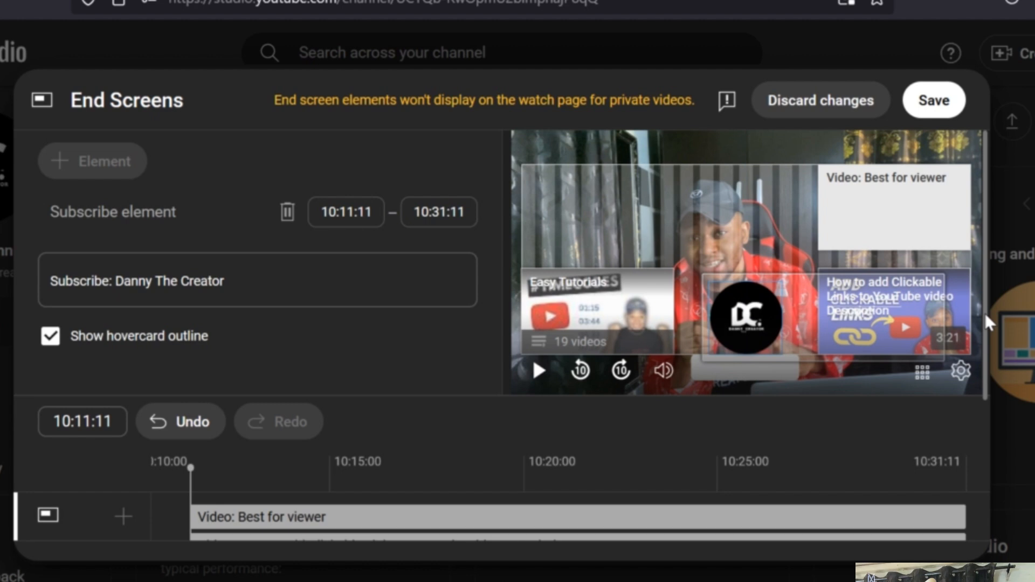
- Trim the Subscribe, playlist, Clickable Links and Best for viewer elements on the timeline so they all start at about 10:17:23
right_click(995, 393)
left_click(965, 445)
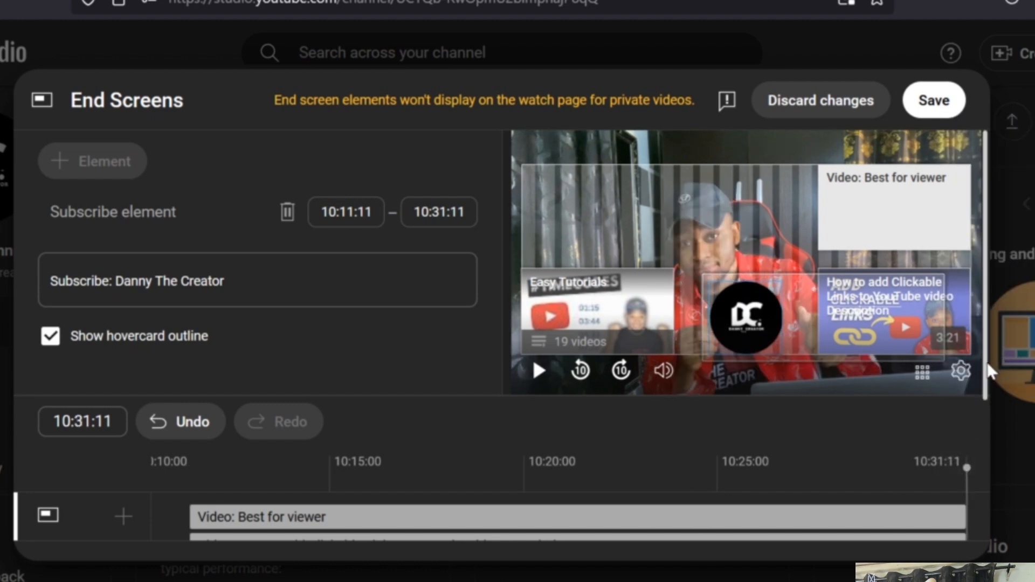
scroll(971, 429, "down", 3)
scroll(967, 455, "down", 1)
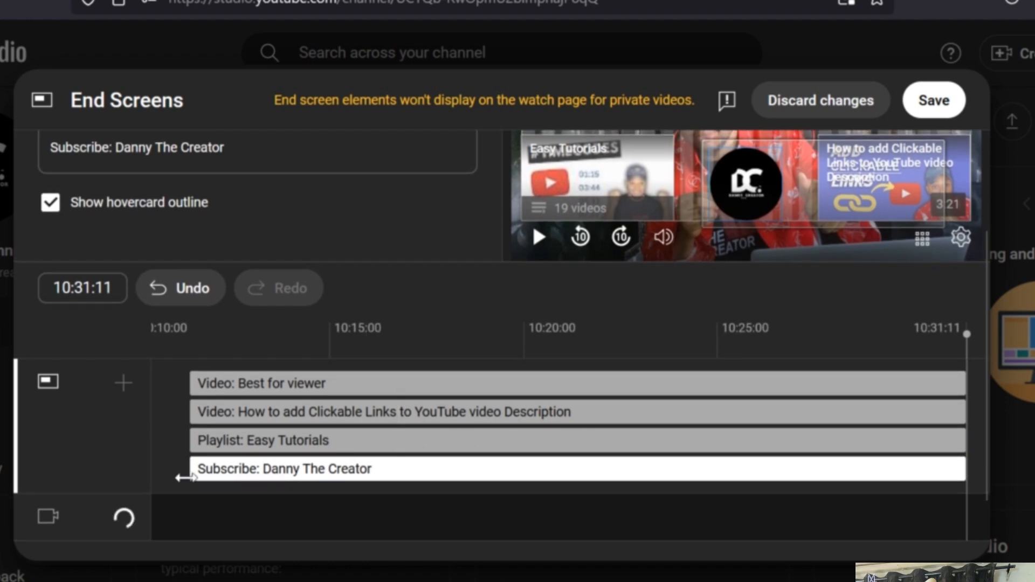
left_click_drag(187, 475, 434, 452)
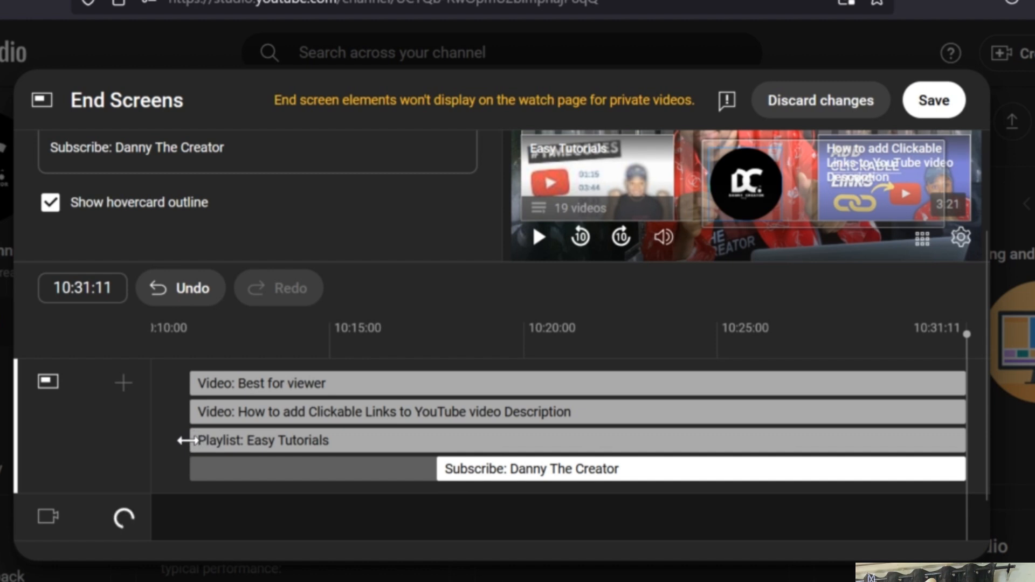
left_click_drag(190, 441, 430, 438)
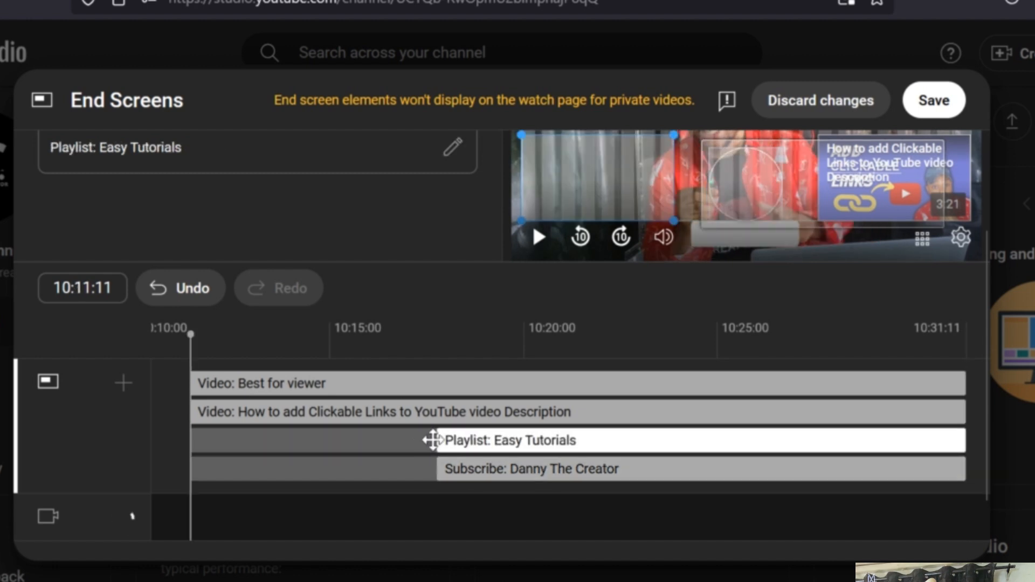
left_click(300, 411)
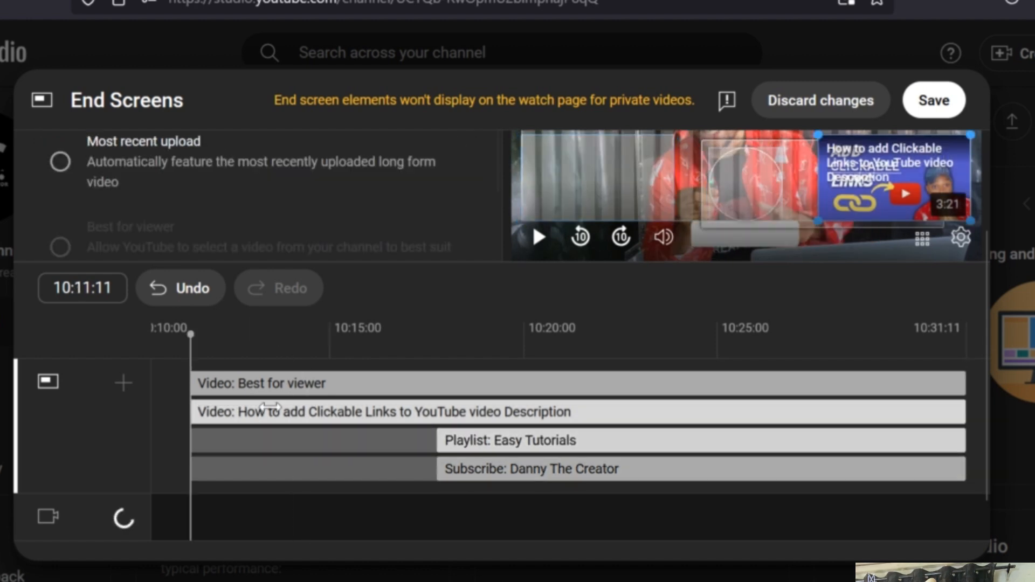
left_click_drag(303, 406, 435, 410)
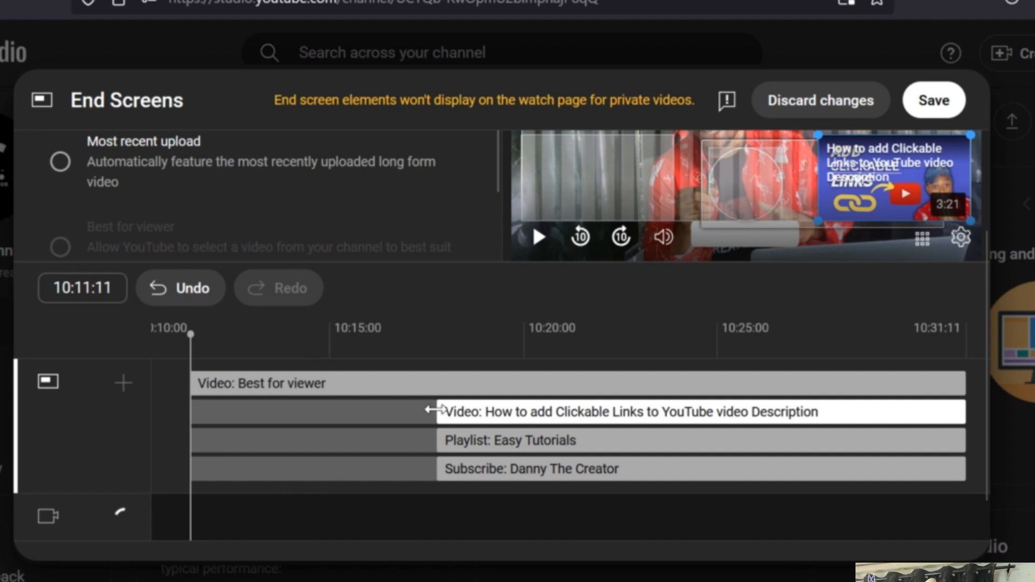
left_click_drag(190, 386, 437, 384)
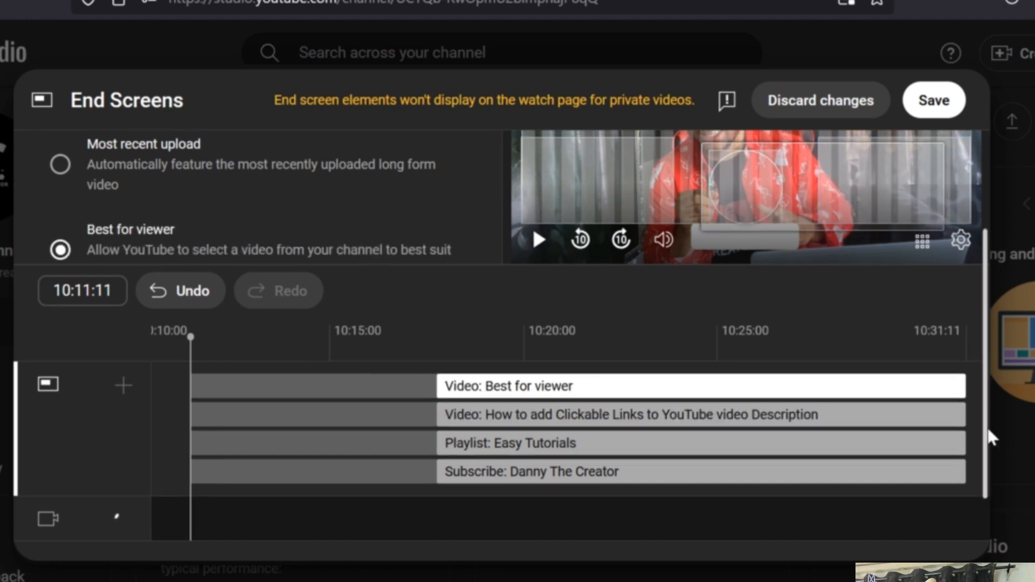
- Preview the end screen in playback, and discard all of the end screen changes
scroll(987, 436, "up", 3)
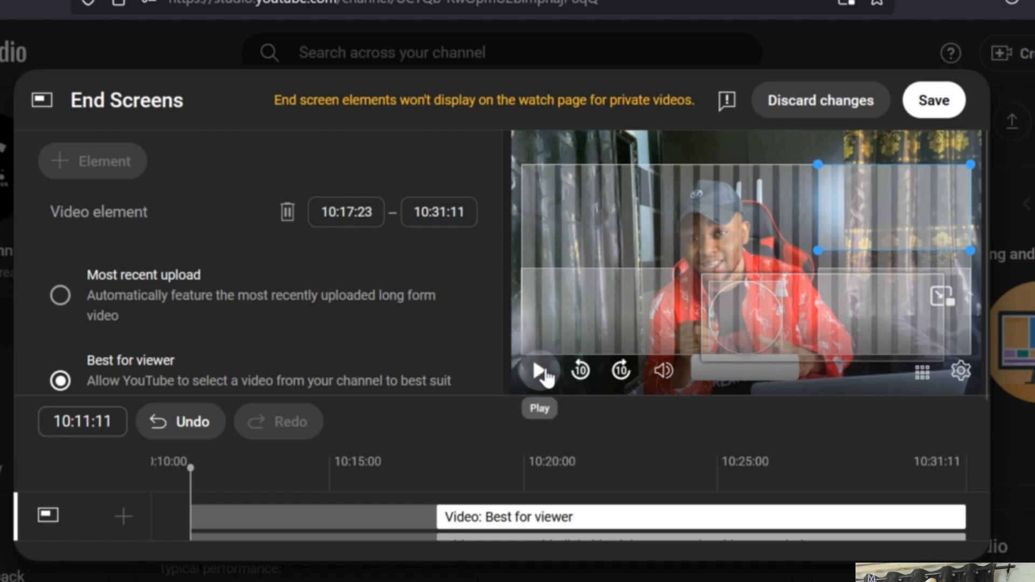
left_click(539, 371)
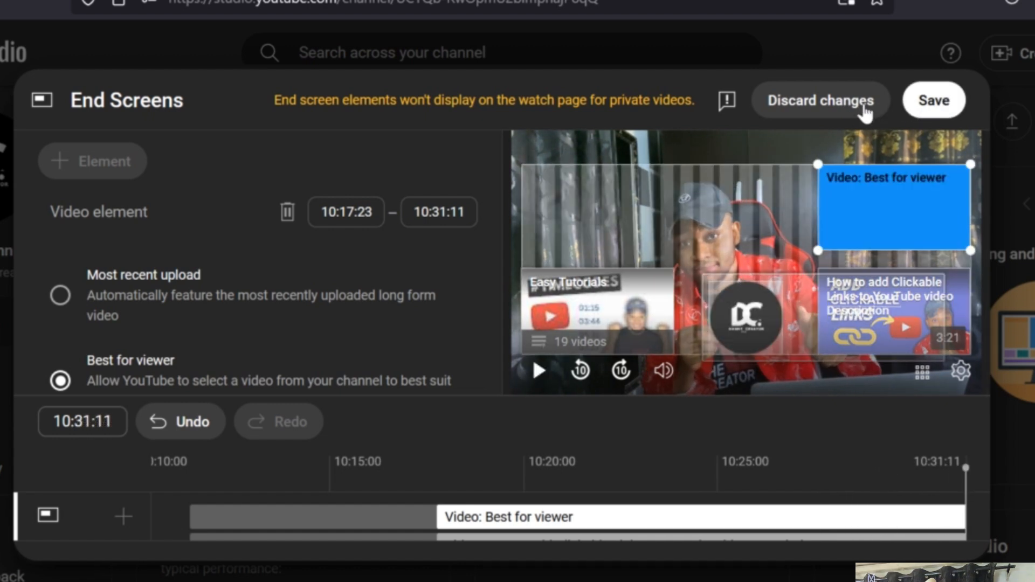
right_click(844, 104)
left_click(829, 107)
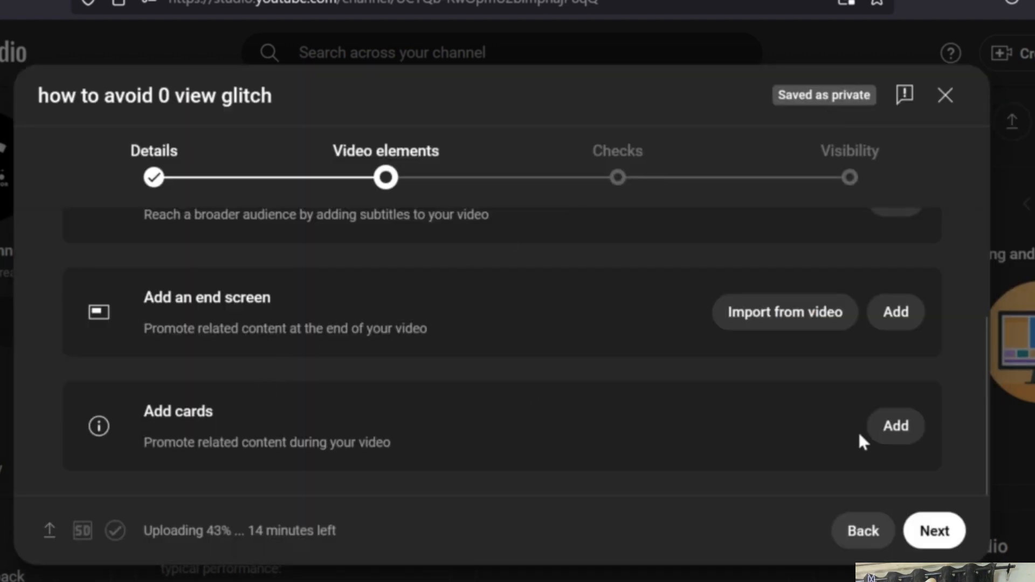
- Add two video cards, featuring "Can You Replace a YouTube Video?" and "How to AVOID the 0 view Glitch ( 2025 update )"
left_click(889, 432)
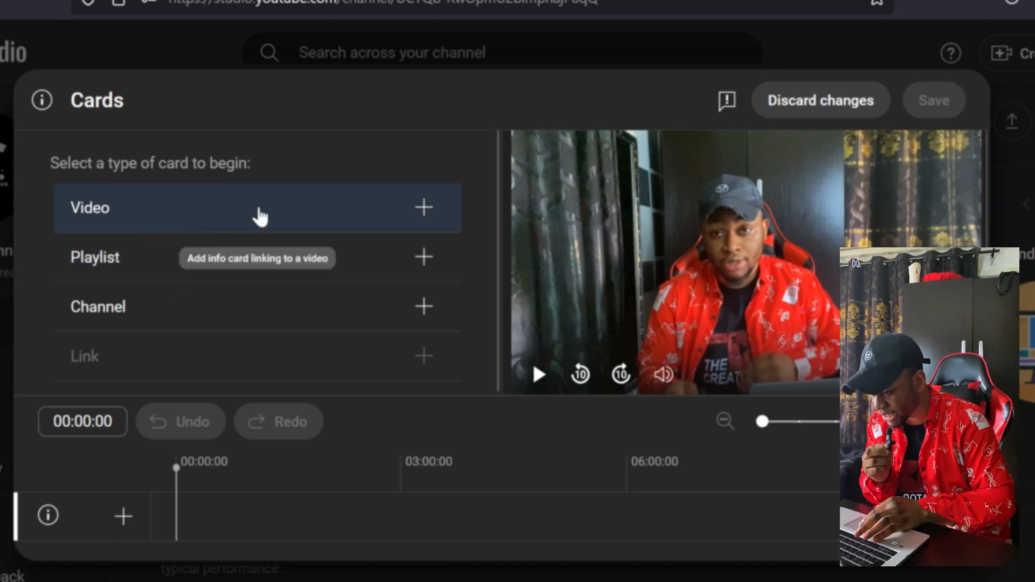
left_click(260, 215)
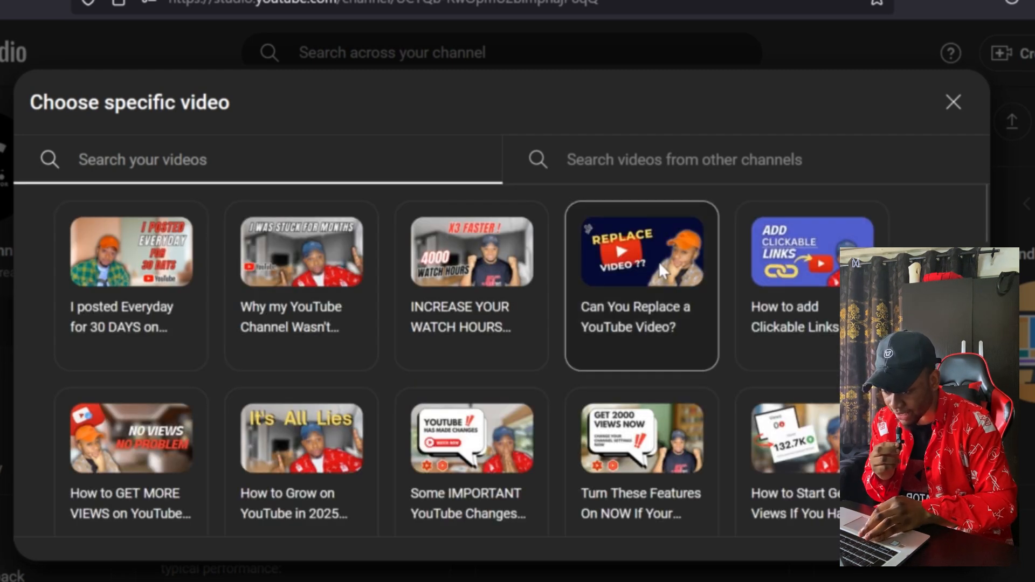
left_click(659, 261)
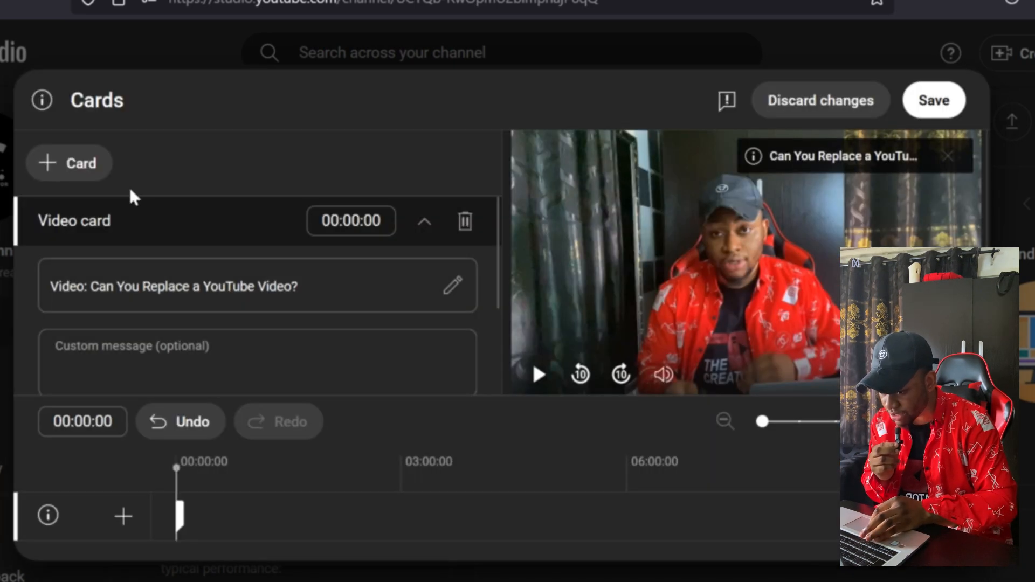
left_click(81, 171)
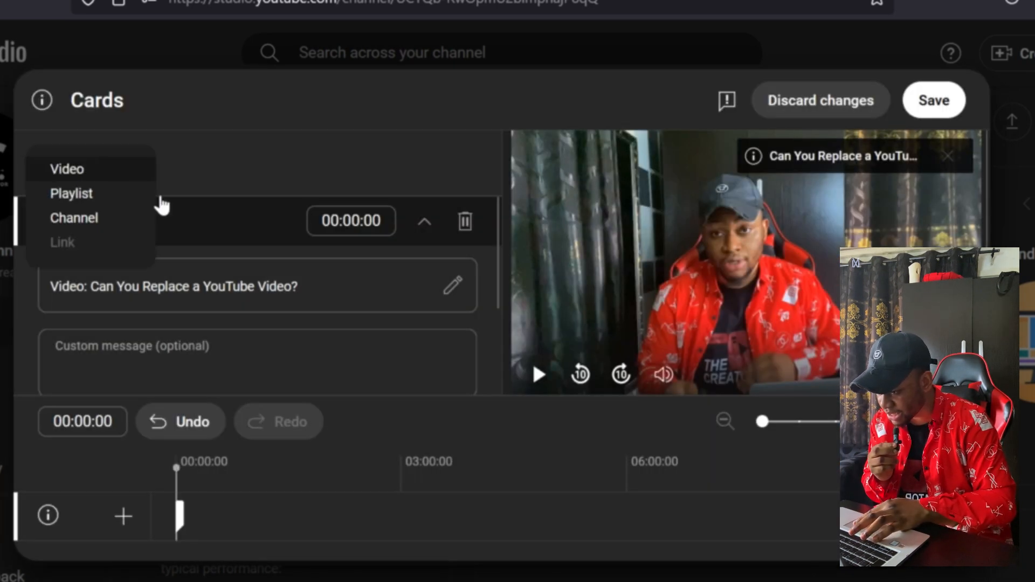
left_click(103, 171)
left_click(419, 368)
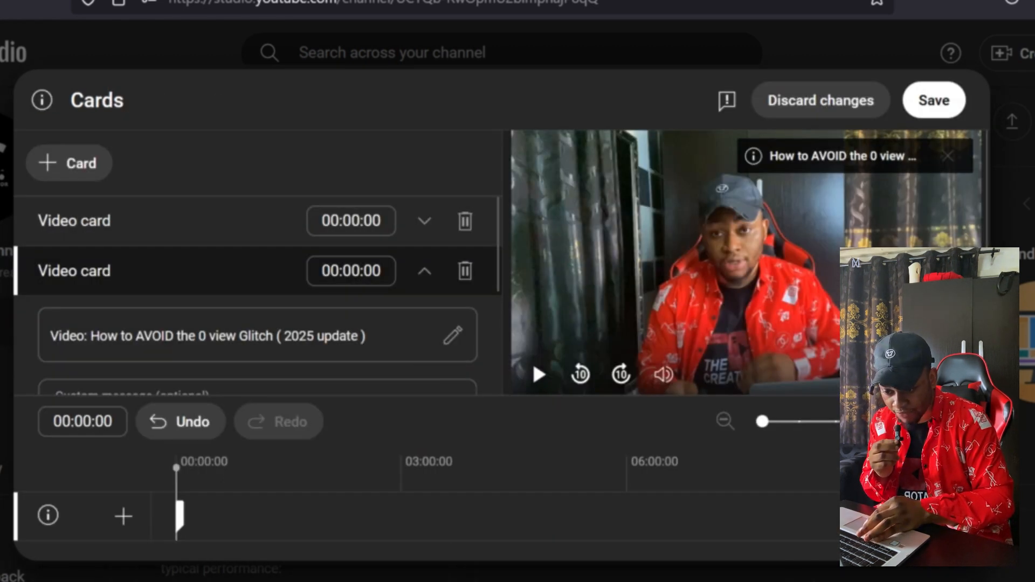
- Move the 0 view Glitch card to 03:20:21 on the timeline and the Can You Replace card beyond the 06:00:00 mark
scroll(501, 334, "down", 2)
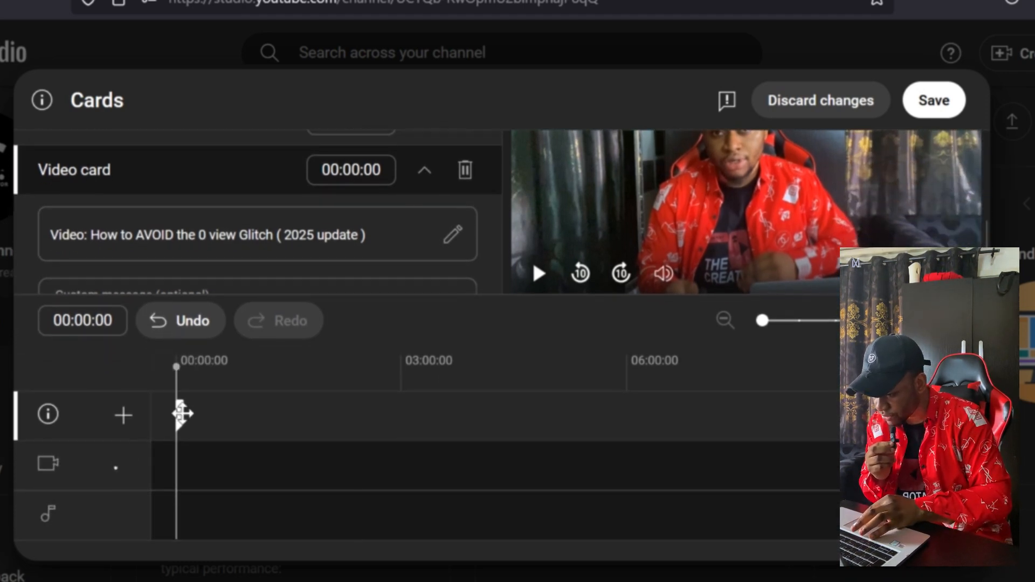
mouse_move(182, 414)
left_mouse_down()
mouse_move(444, 405)
mouse_move(300, 419)
mouse_move(454, 415)
mouse_move(434, 425)
left_mouse_up()
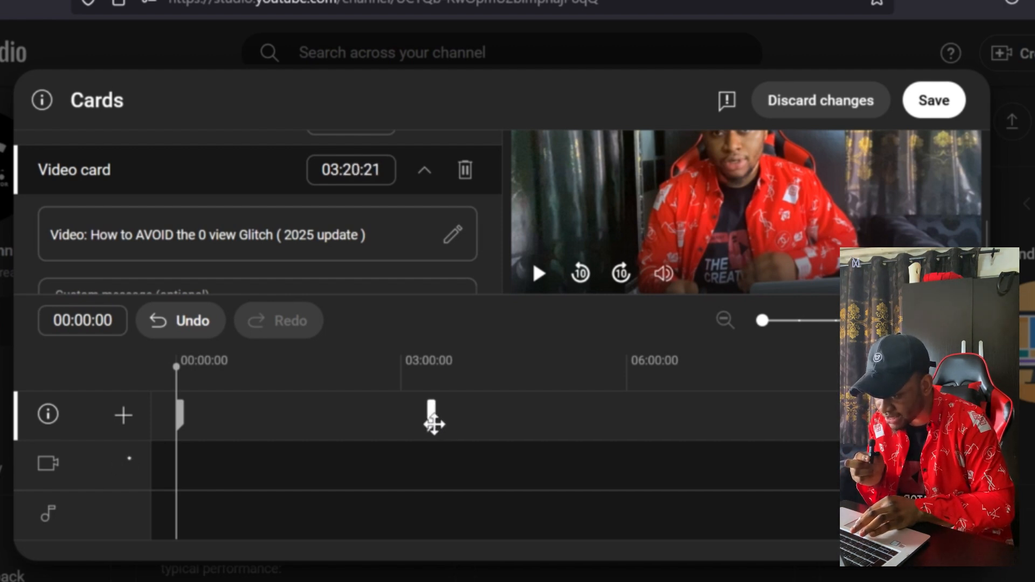
left_click(177, 414)
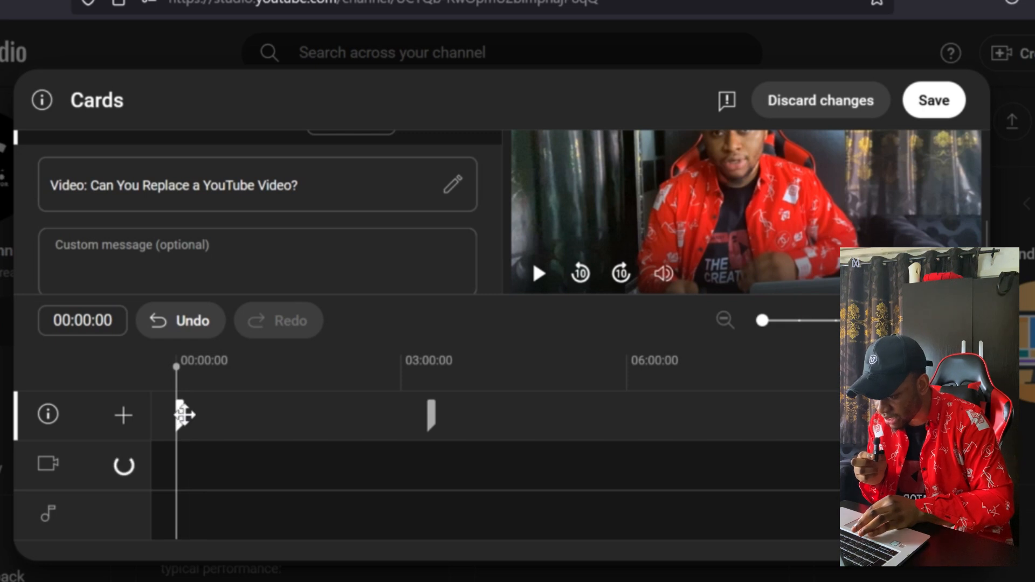
left_click_drag(183, 415, 730, 415)
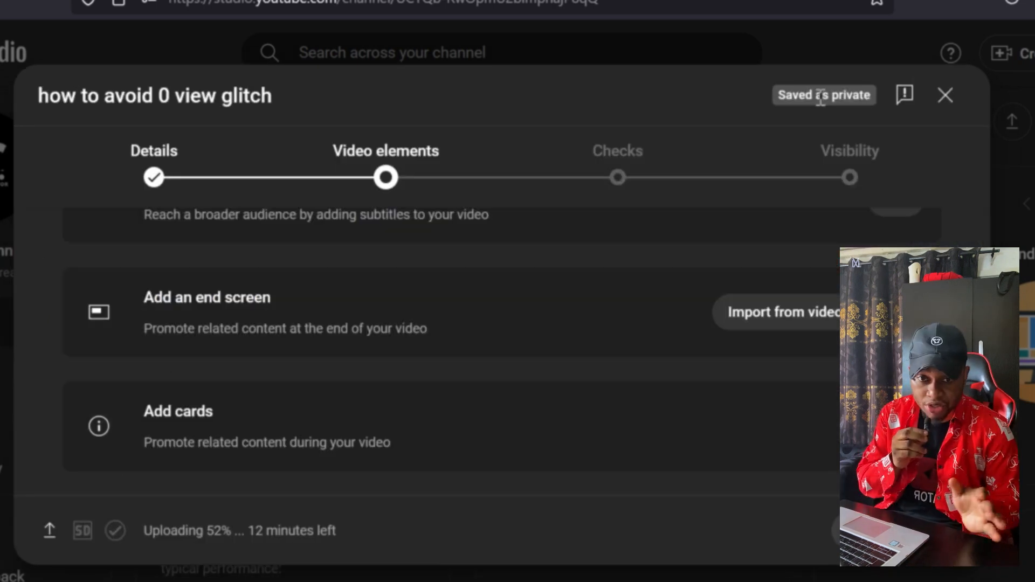
- Go to the video's visibility settings and set it to Unlisted
left_click(857, 172)
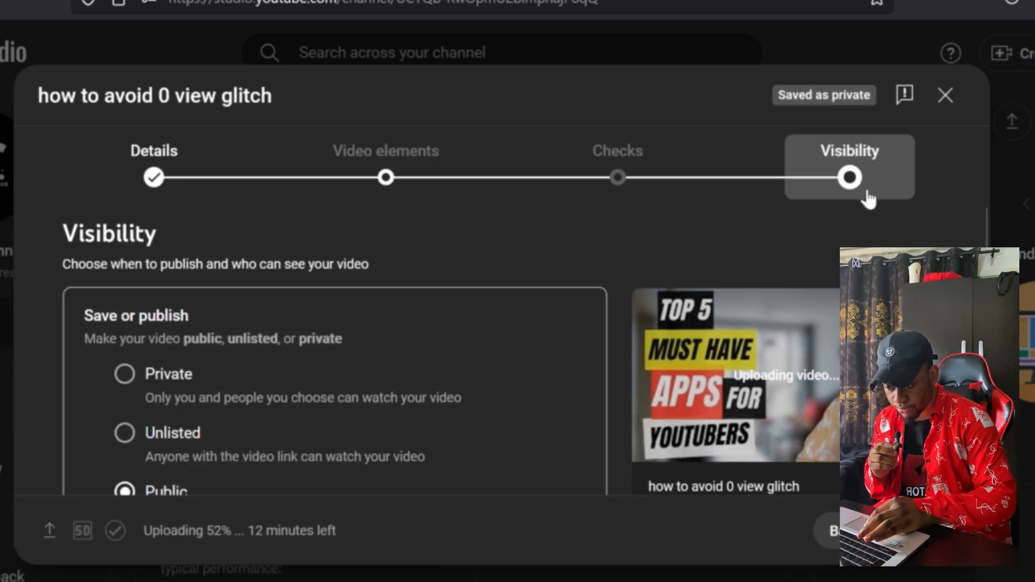
scroll(37, 480, "down", 2)
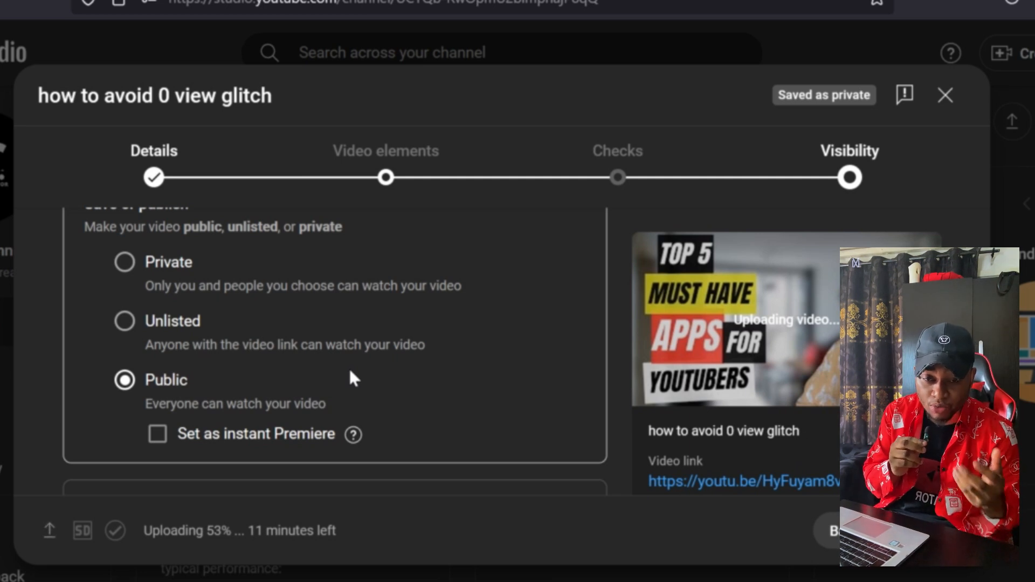
left_click(123, 322)
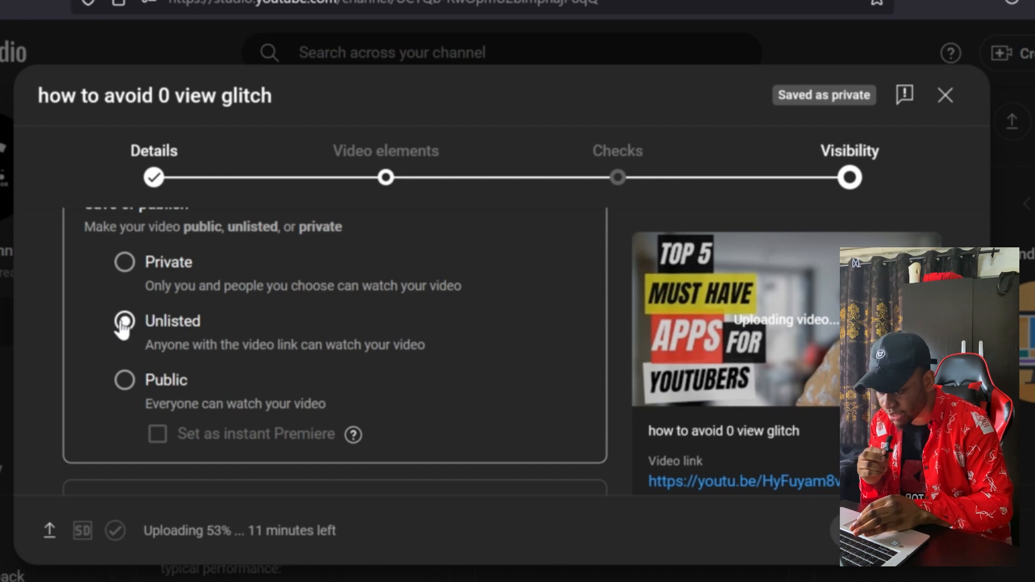
left_click(124, 321)
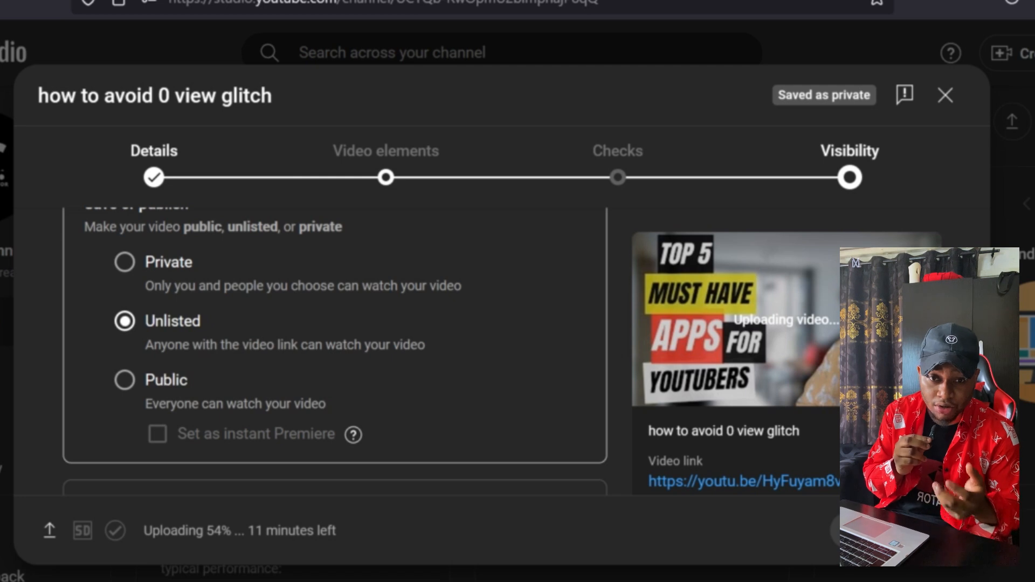
- Switch the video from direct publishing to being scheduled as public
scroll(334, 351, "down", 4)
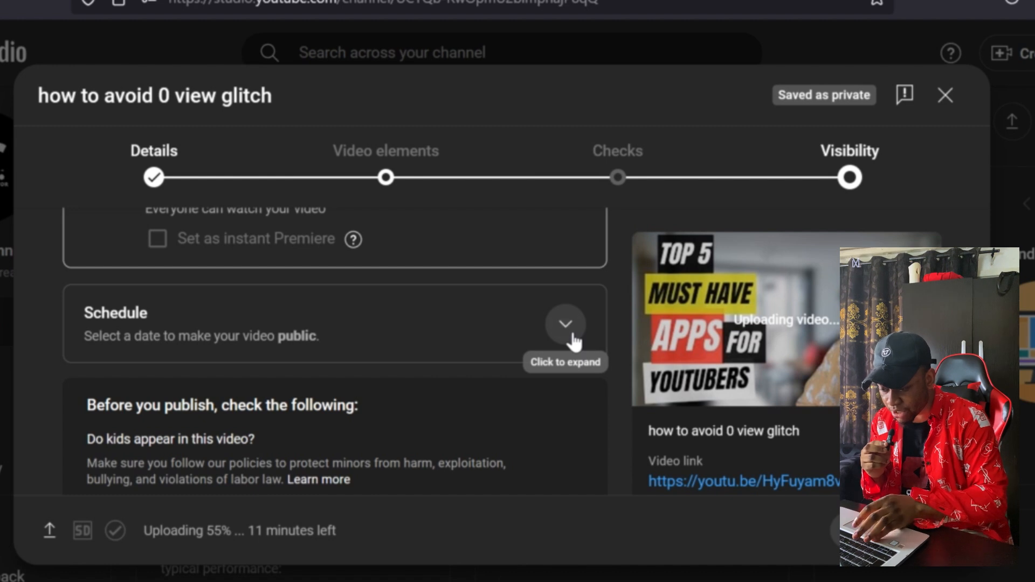
left_click(574, 334)
scroll(471, 348, "up", 3)
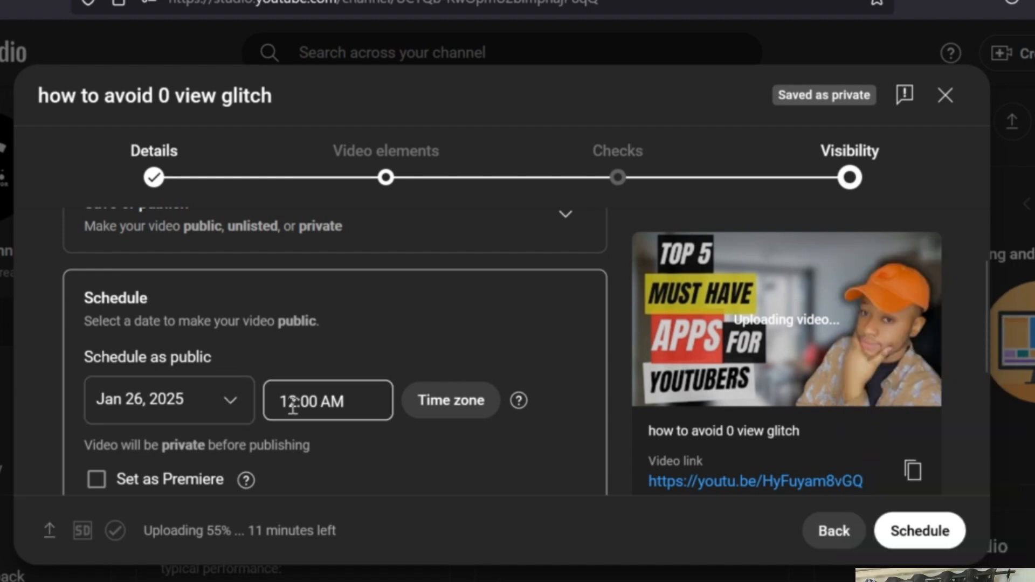
- Examine the calendar dates, publishing time and Premiere option offered for the scheduled release
left_click(234, 403)
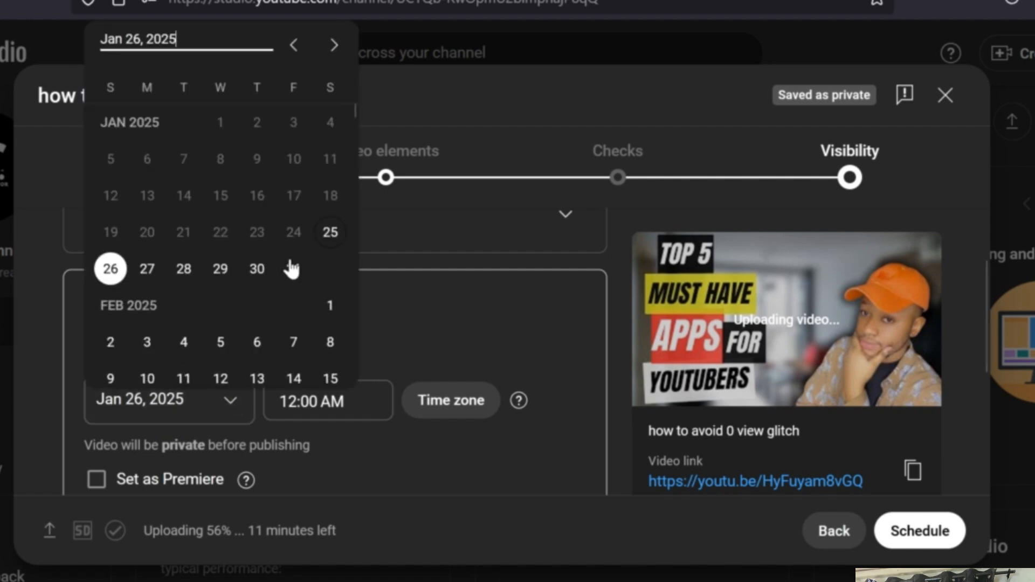
left_click(487, 302)
left_click(349, 404)
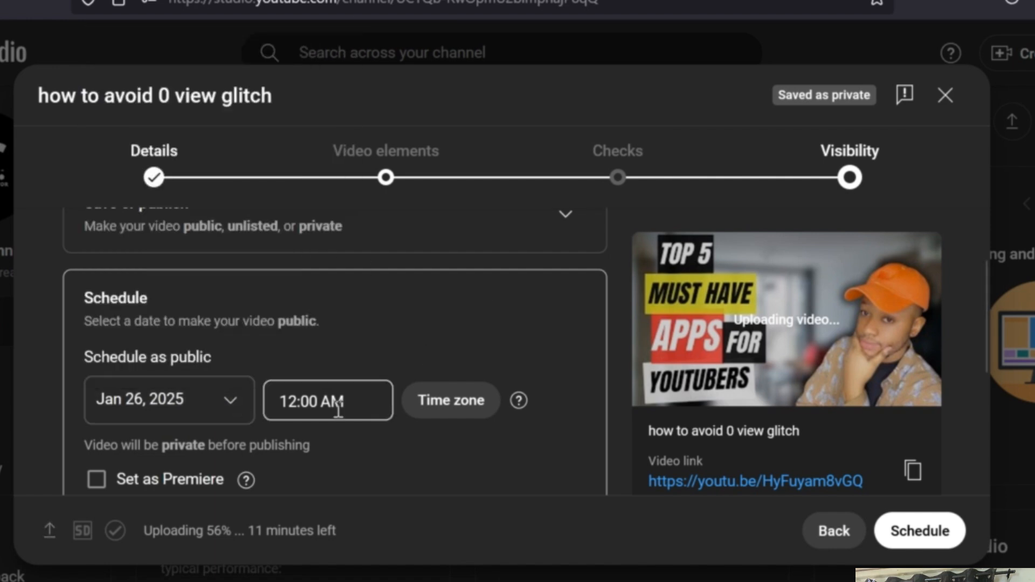
left_click(350, 412)
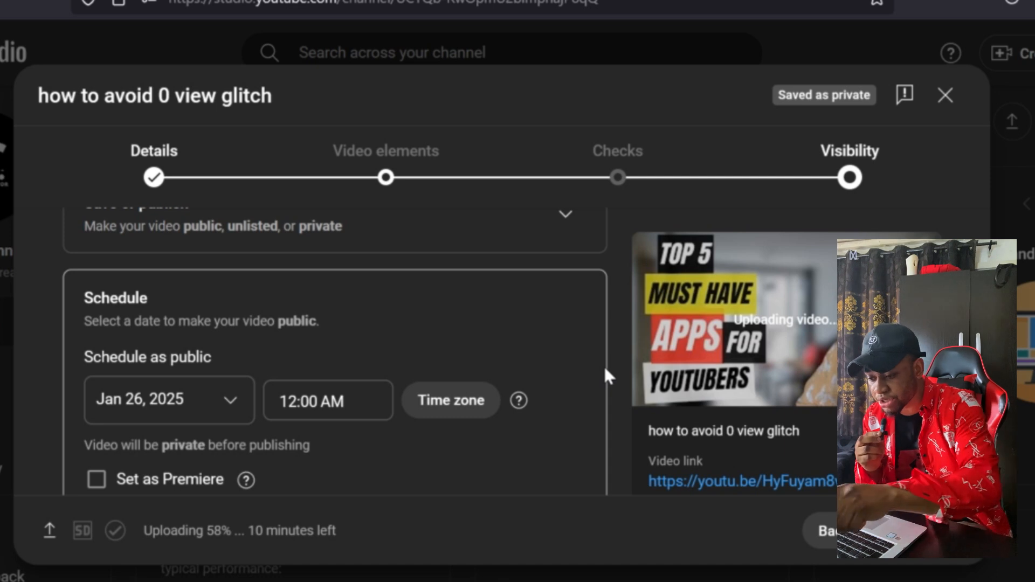
scroll(468, 308, "up", 3)
scroll(468, 309, "down", 3)
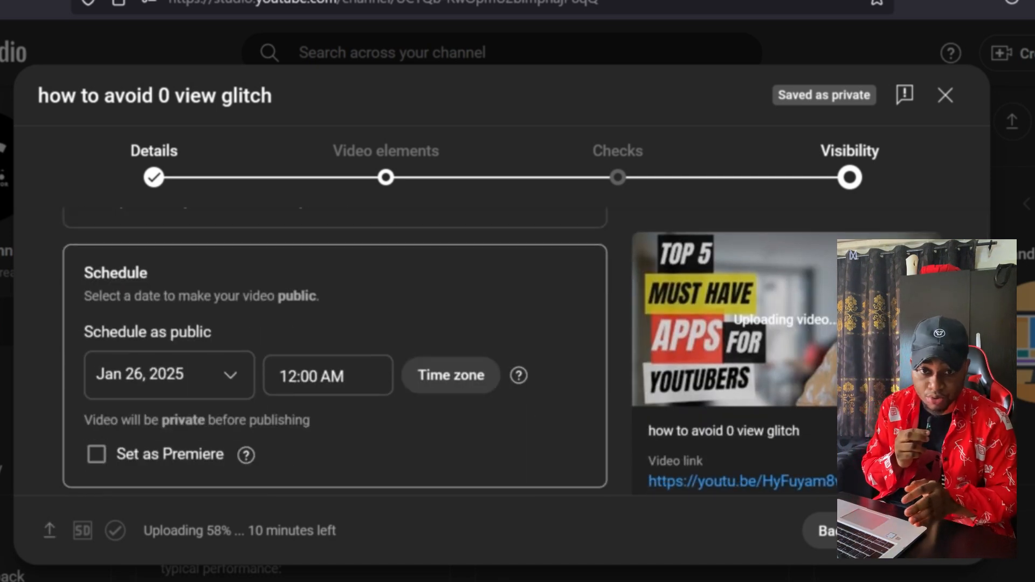